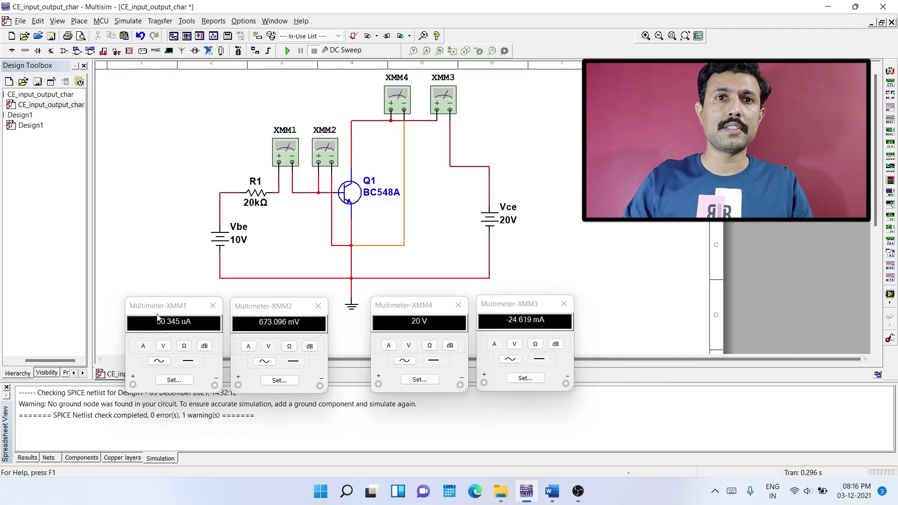
pyautogui.moveTo(159, 306); pyautogui.dragTo(124, 225)
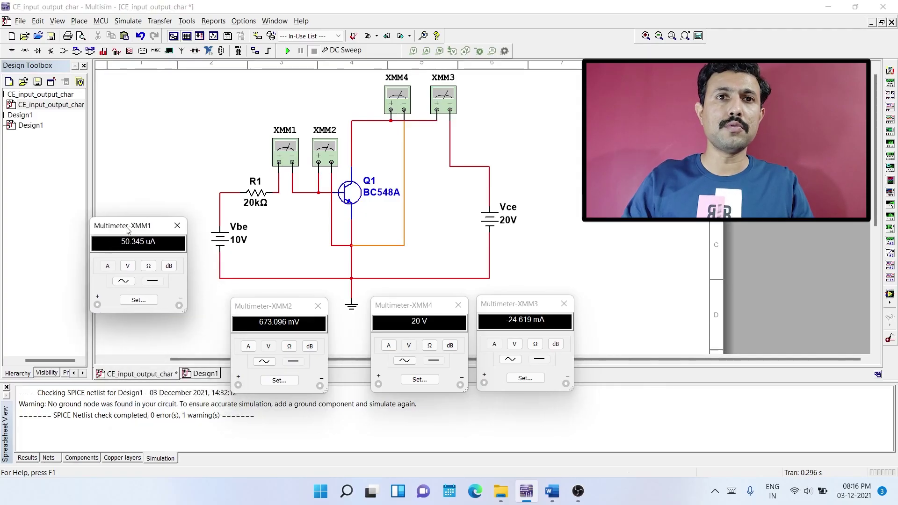
pyautogui.click(199, 374)
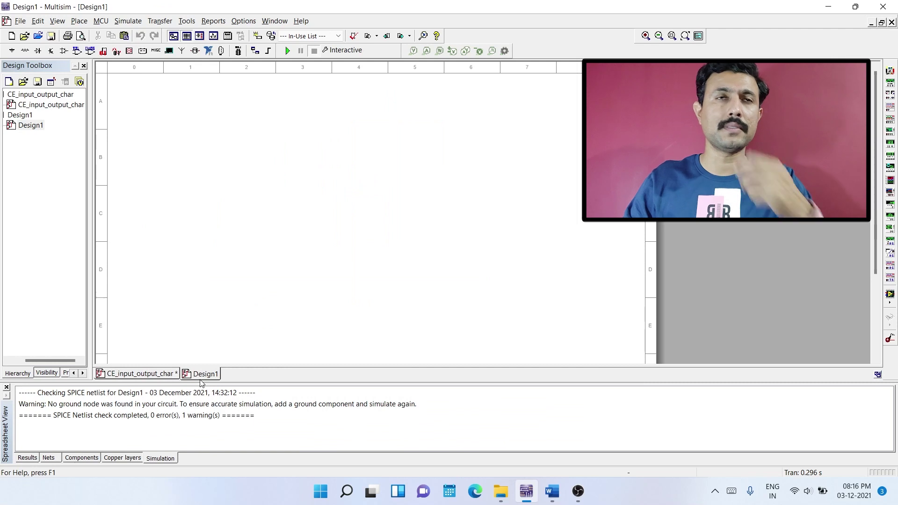
pyautogui.click(130, 375)
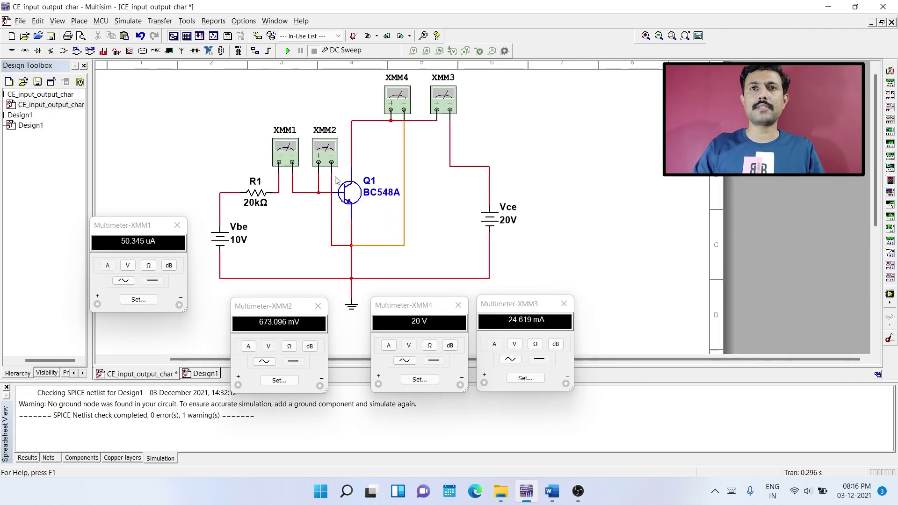
# Copy the BC548A transistor from the CE_input_output_char design and place the copy in the empty Design1 schematic
pyautogui.click(348, 196)
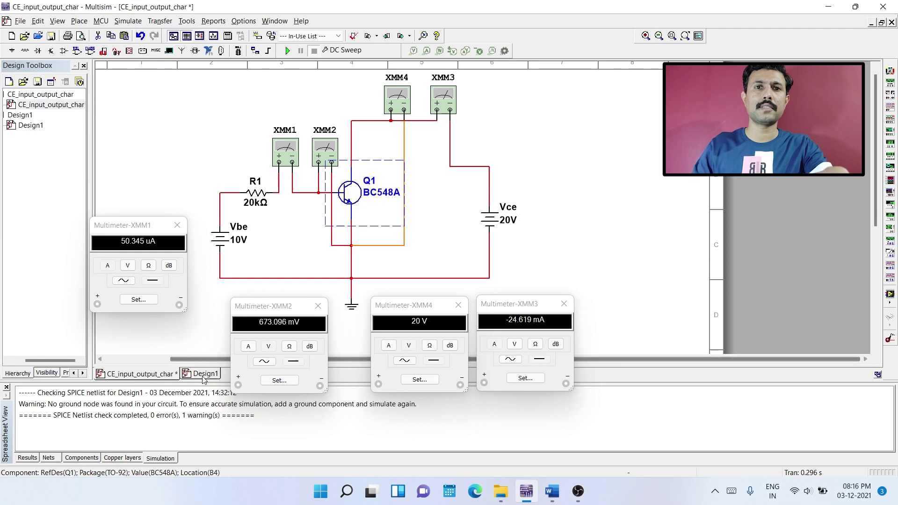
pyautogui.hotkey('ctrl', 'Tab')
pyautogui.hotkey('ctrl', 'v')
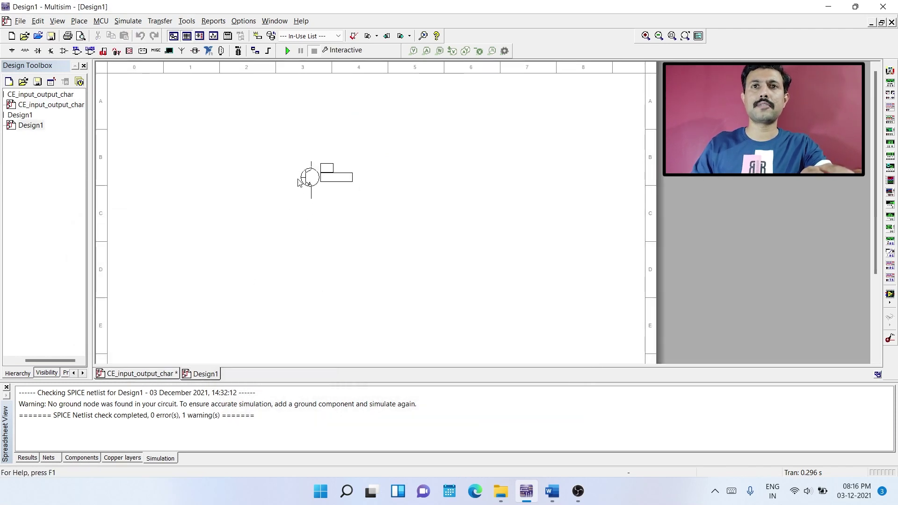
pyautogui.click(294, 164)
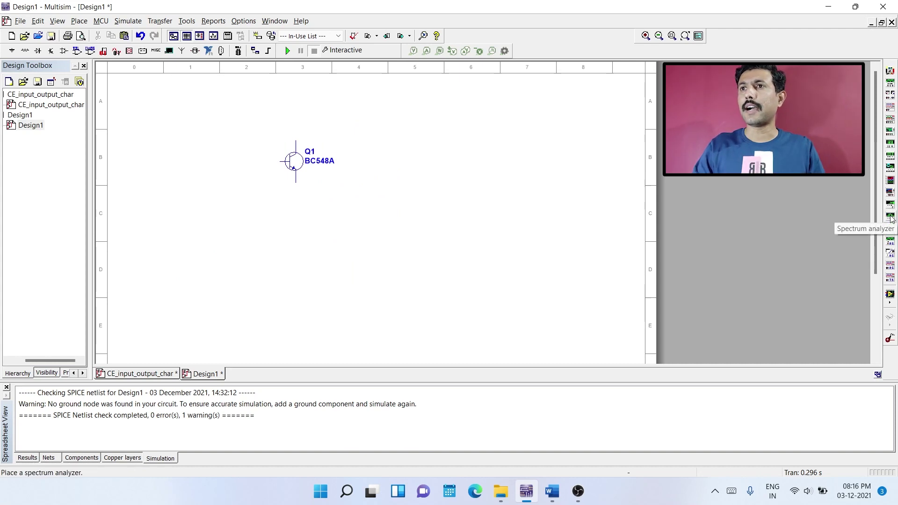
# Add an IV analyzer to the Design1 schematic and arrange it directly below the BC548A transistor
pyautogui.click(891, 193)
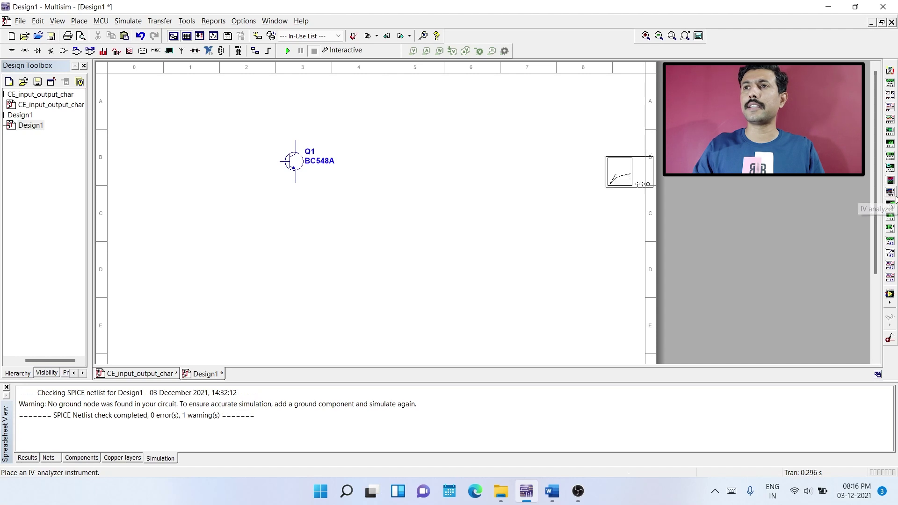
pyautogui.click(430, 135)
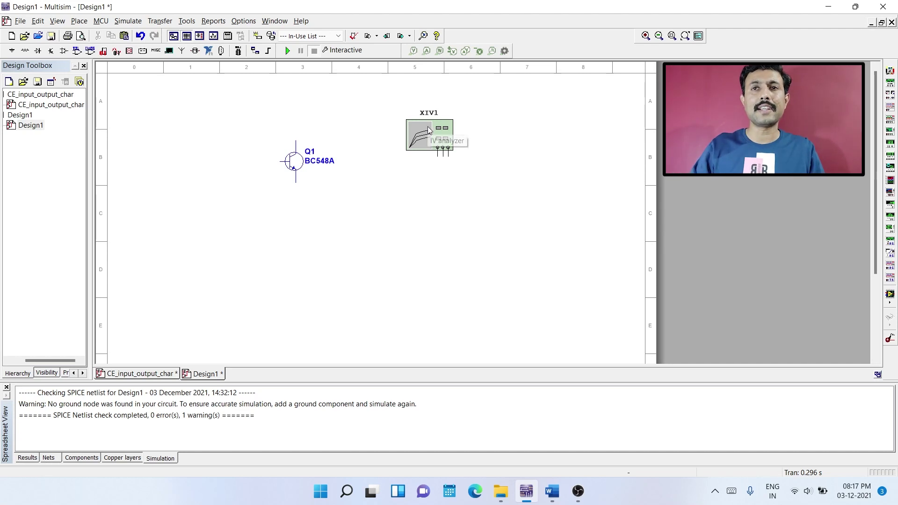
pyautogui.moveTo(429, 130); pyautogui.dragTo(314, 225)
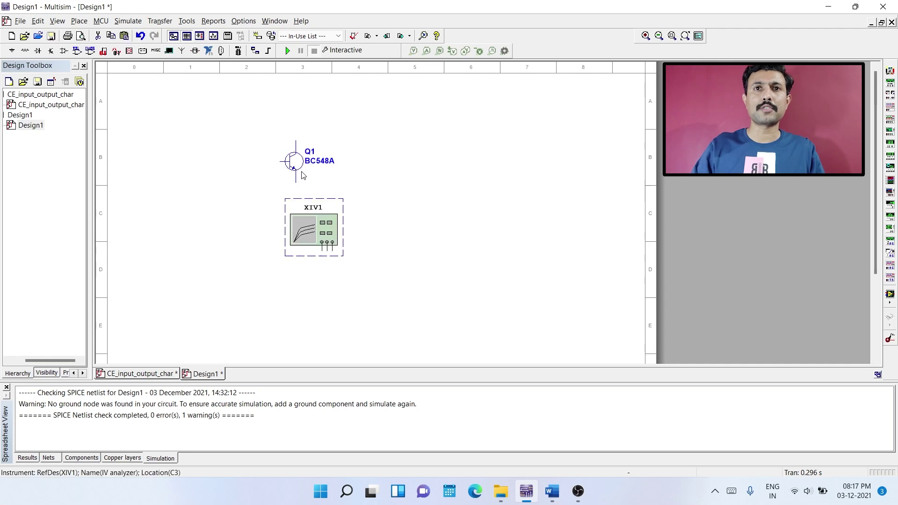
pyautogui.moveTo(295, 162); pyautogui.dragTo(325, 143)
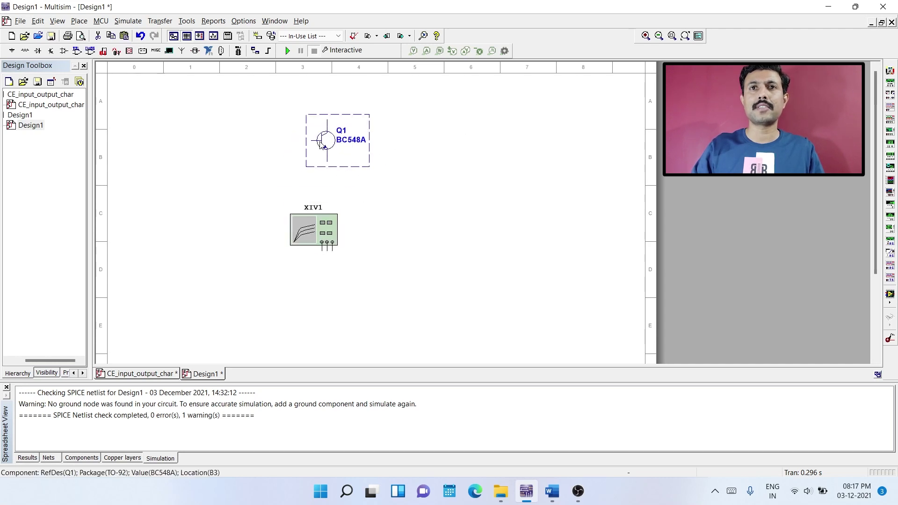
pyautogui.click(384, 185)
pyautogui.moveTo(318, 230); pyautogui.dragTo(334, 194)
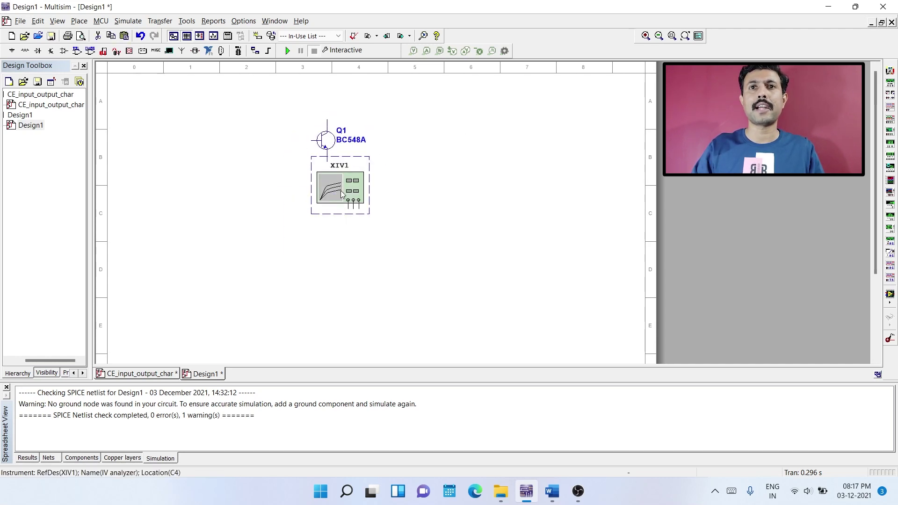
# Open the IV analyzer's settings and set its component type to BJT NPN
pyautogui.doubleClick(336, 198)
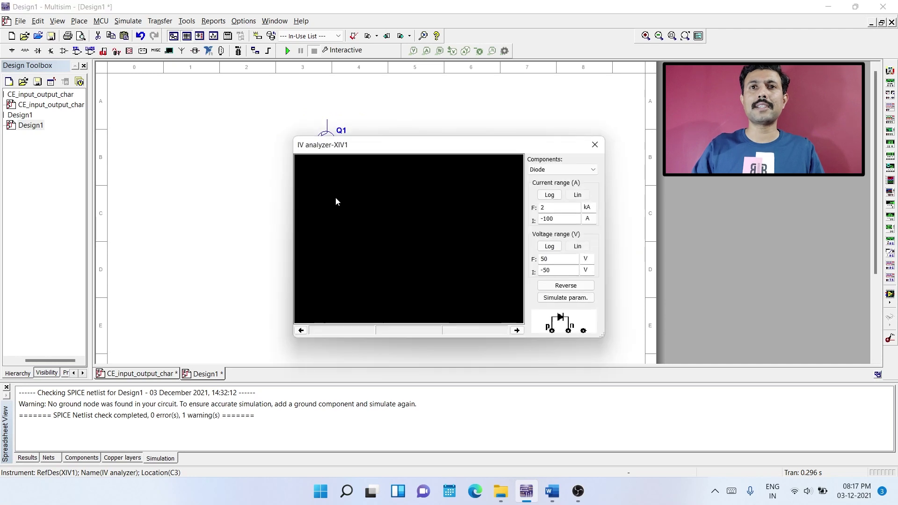
pyautogui.moveTo(424, 152); pyautogui.dragTo(466, 95)
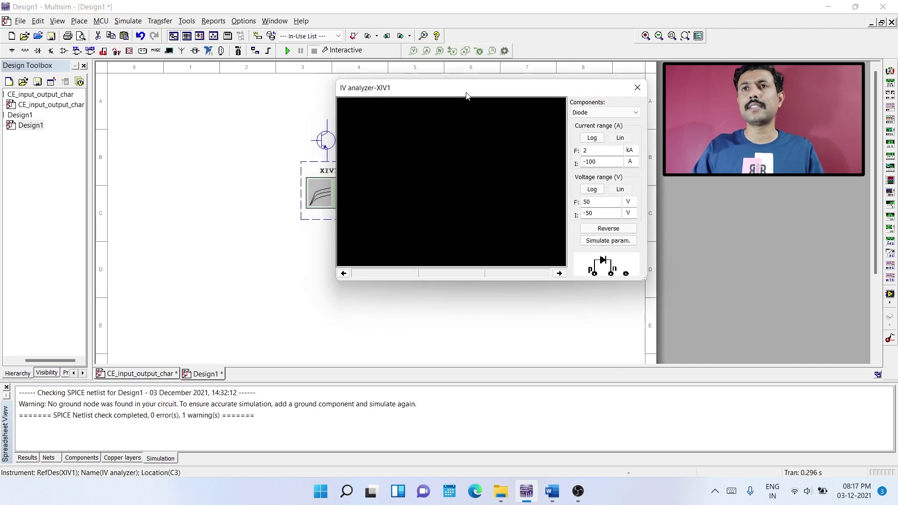
pyautogui.click(605, 117)
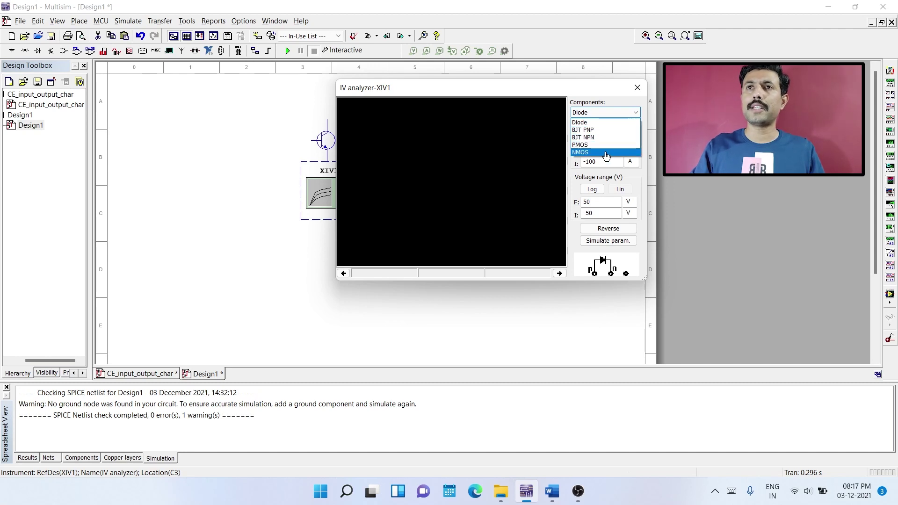
pyautogui.click(597, 140)
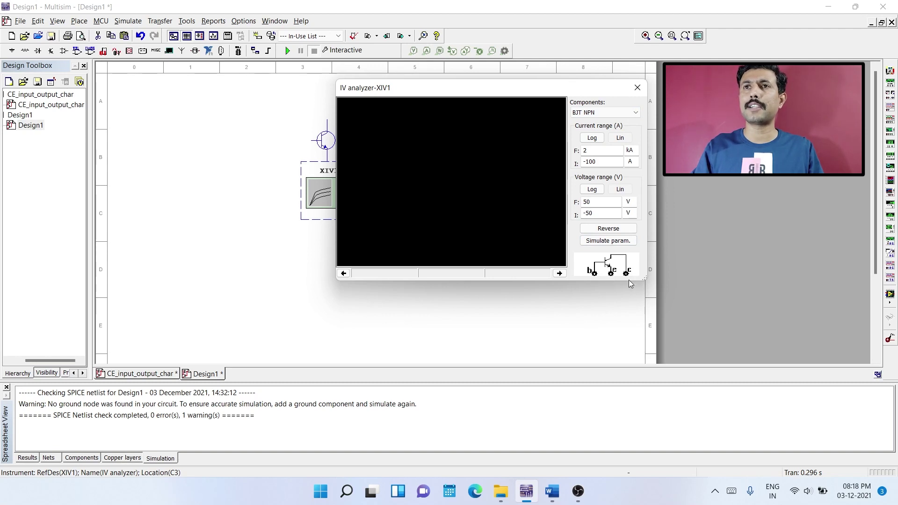
# Close the IV analyzer's window and rearrange the schematic so the instrument sits beside transistor Q1 with room for wiring
pyautogui.click(638, 88)
pyautogui.moveTo(354, 211); pyautogui.dragTo(414, 179)
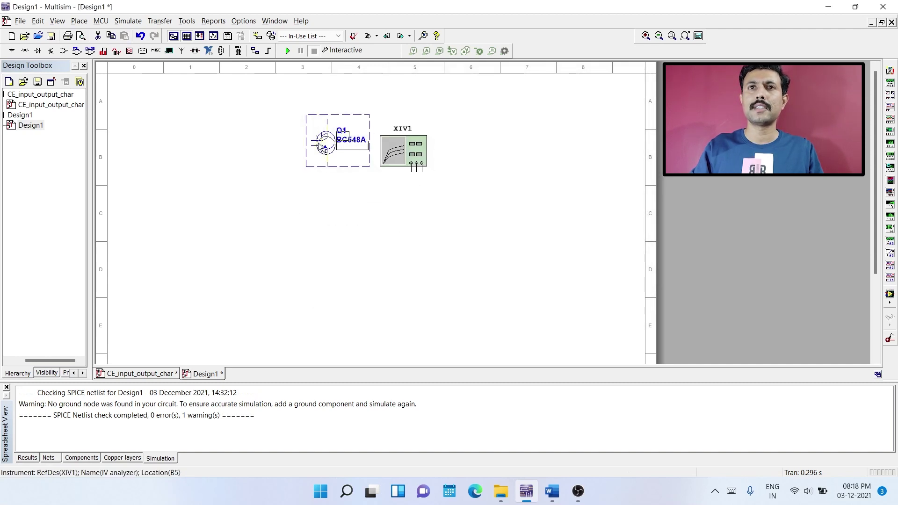
pyautogui.moveTo(323, 148); pyautogui.dragTo(313, 156)
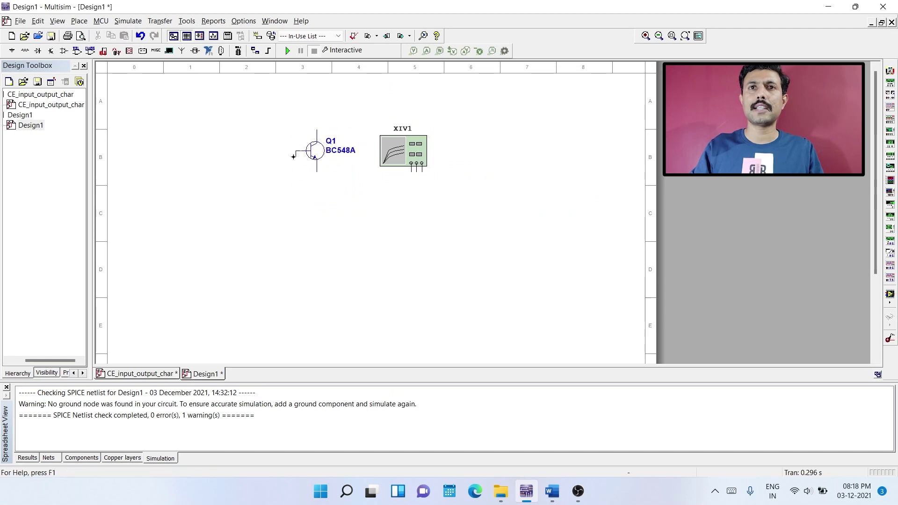
# Wire Q1's base, emitter and collector to the IV analyzer's matching terminals, with its display open beside the circuit, and run the simulation
pyautogui.doubleClick(413, 159)
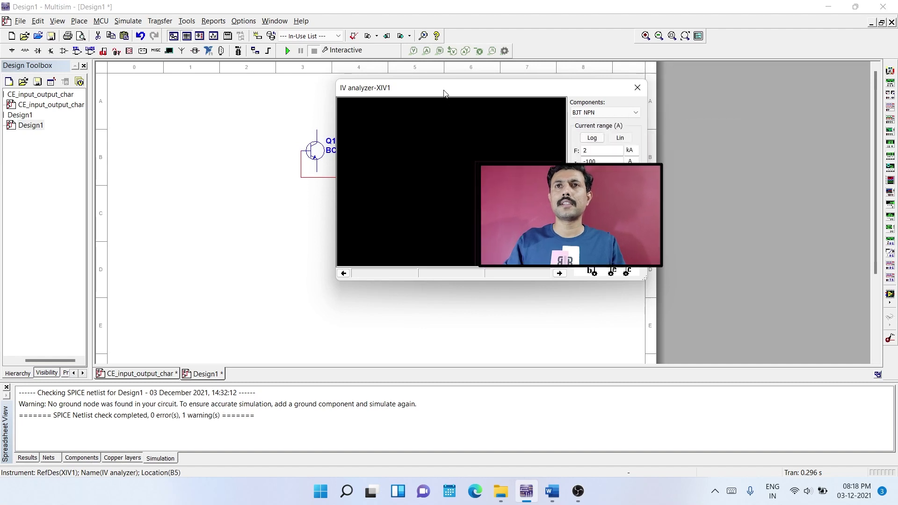
pyautogui.moveTo(443, 91); pyautogui.dragTo(620, 107)
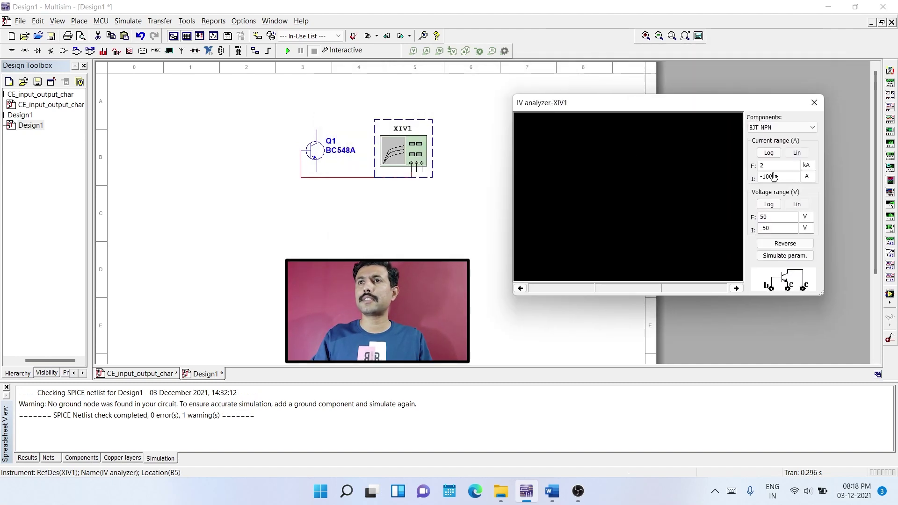
pyautogui.click(318, 173)
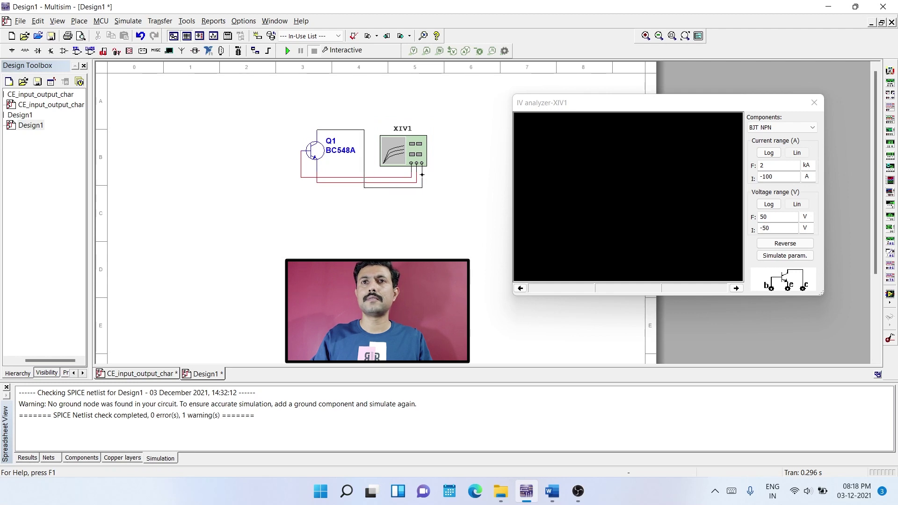
pyautogui.click(422, 171)
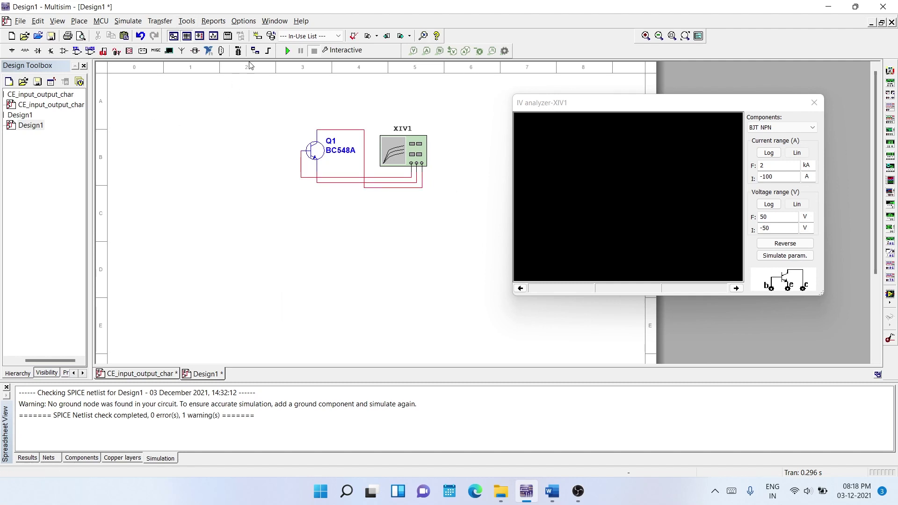
pyautogui.click(288, 52)
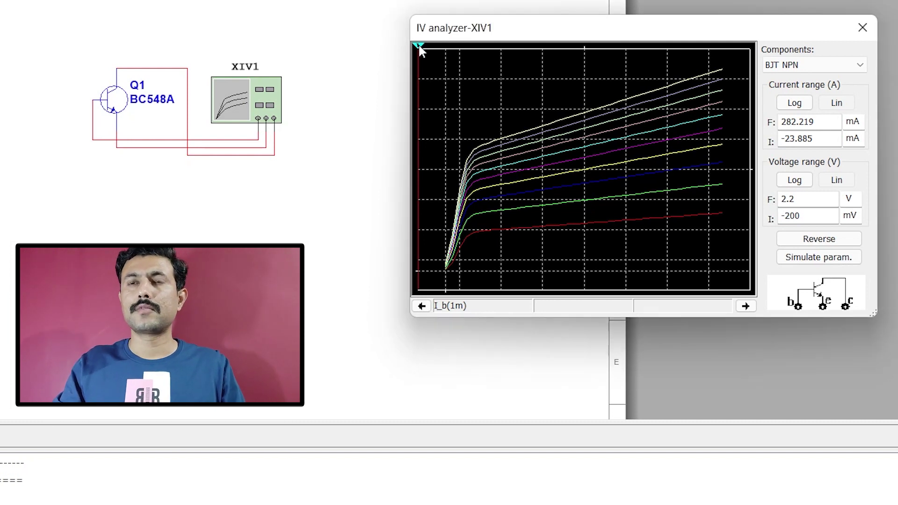
# Move the analyzer's cursor back and forth along the 1 mA base-current curve to read its collector voltage and current
pyautogui.moveTo(419, 45); pyautogui.dragTo(504, 154)
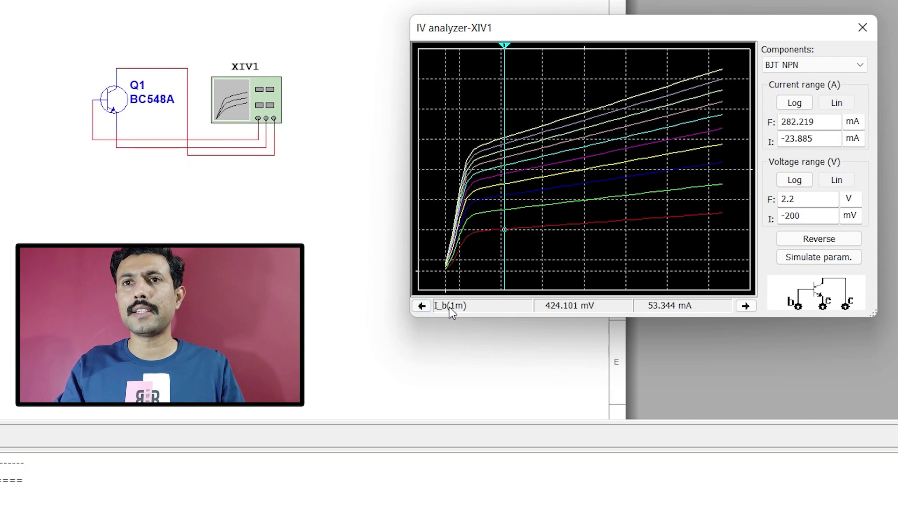
pyautogui.click(421, 307)
pyautogui.click(421, 307)
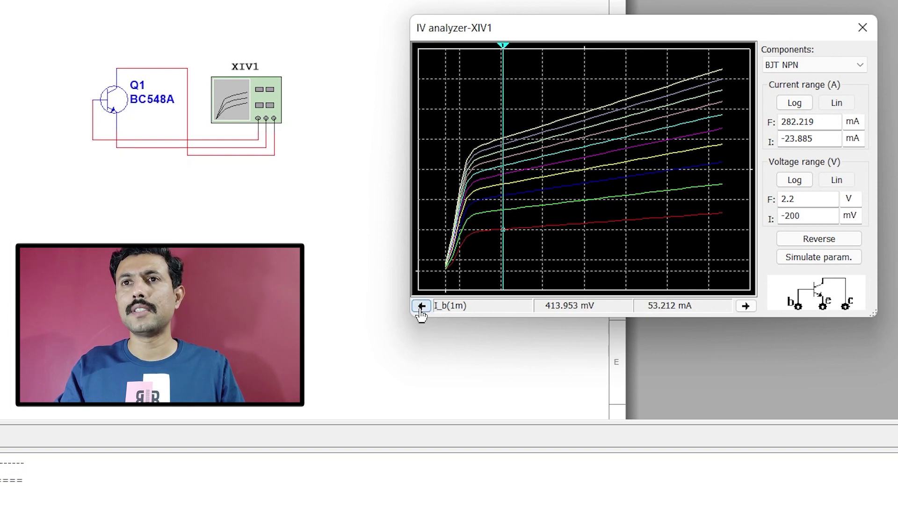
pyautogui.click(421, 306)
pyautogui.click(421, 306)
pyautogui.click(421, 306)
pyautogui.click(421, 307)
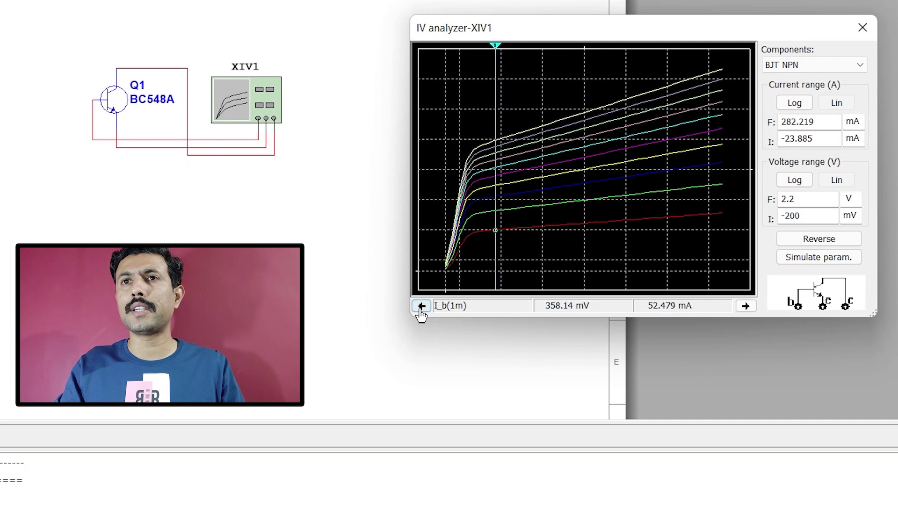
pyautogui.click(421, 306)
pyautogui.click(421, 306)
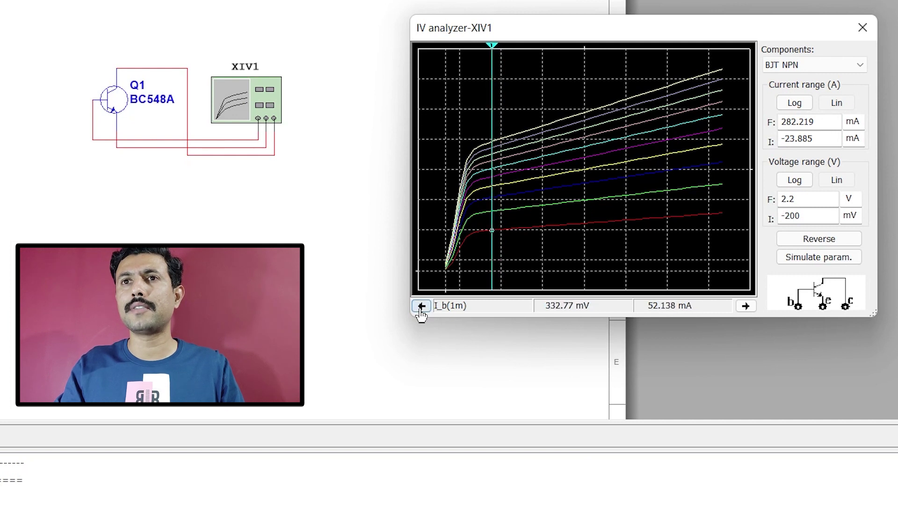
pyautogui.click(746, 307)
pyautogui.click(745, 306)
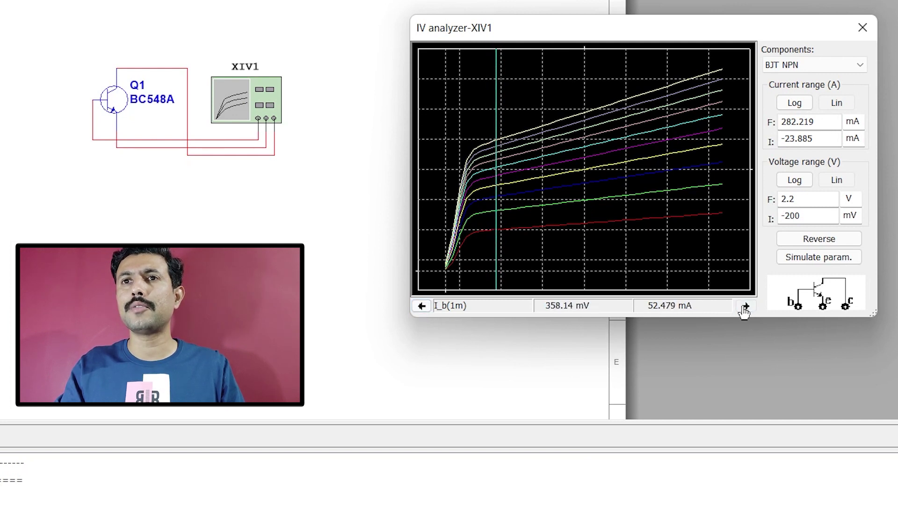
pyautogui.click(746, 306)
pyautogui.moveTo(497, 44); pyautogui.dragTo(538, 47)
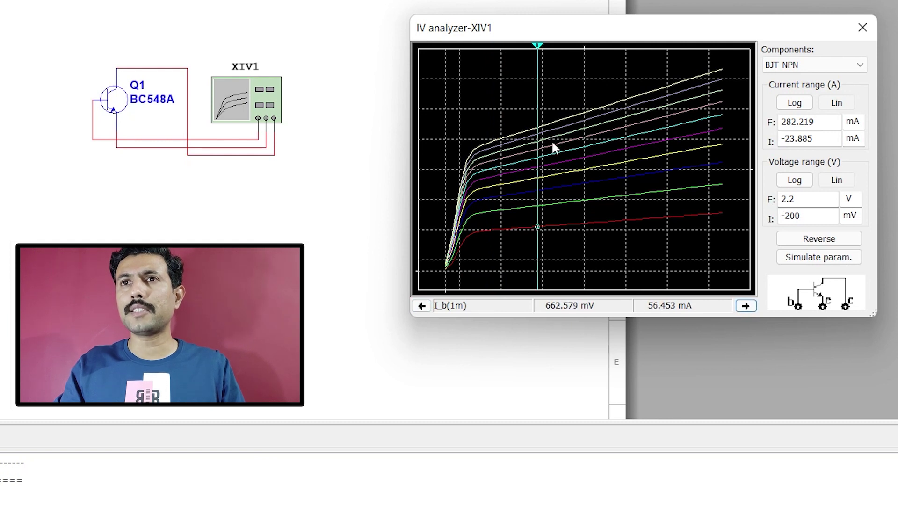
# Examine the 2 mA, 4 mA, 5 mA and 7 mA base-current curves, moving the cursor to about 1.27 V
pyautogui.click(560, 206)
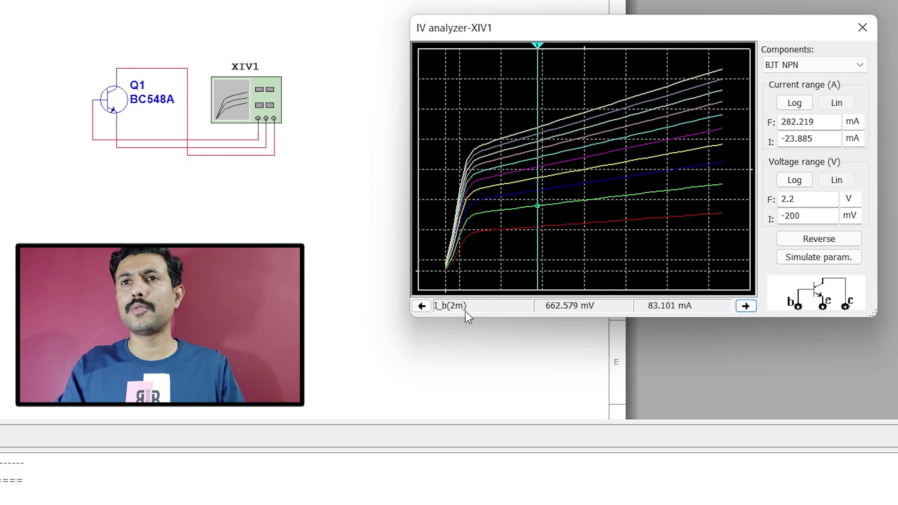
pyautogui.moveTo(538, 45); pyautogui.dragTo(613, 58)
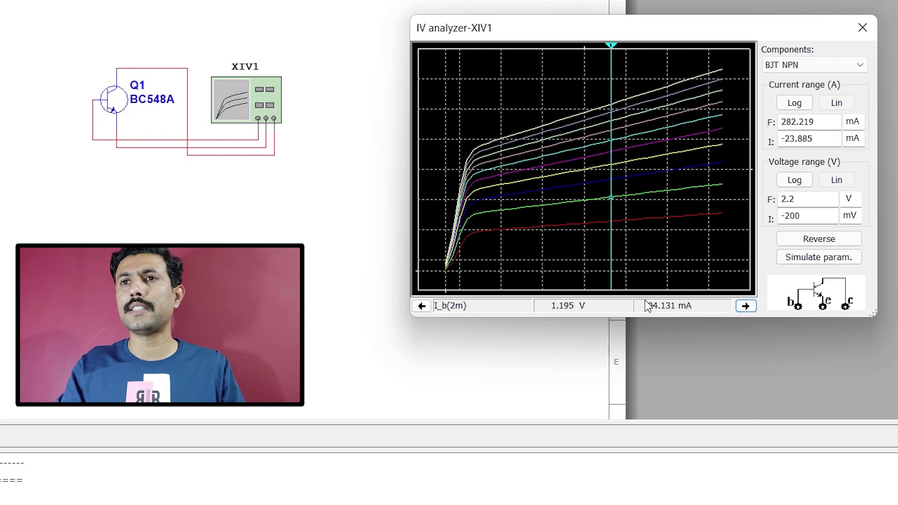
pyautogui.click(657, 144)
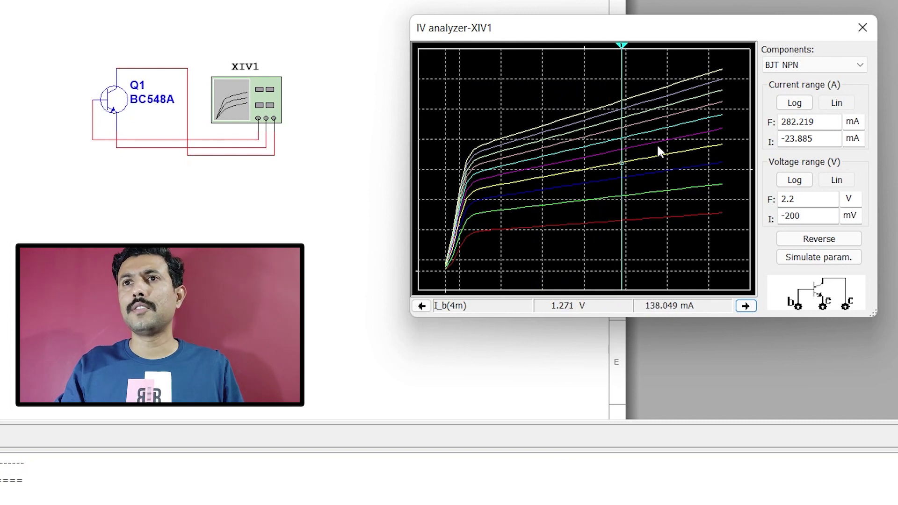
pyautogui.click(657, 136)
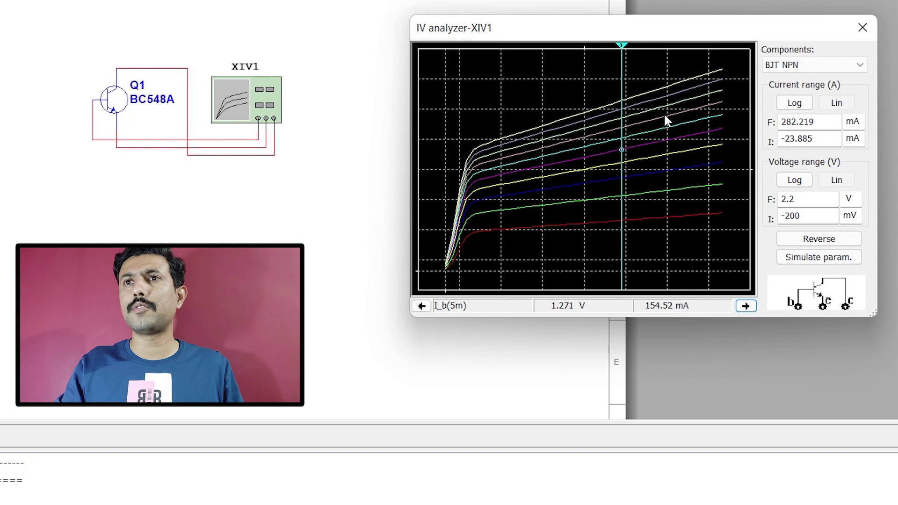
pyautogui.click(645, 123)
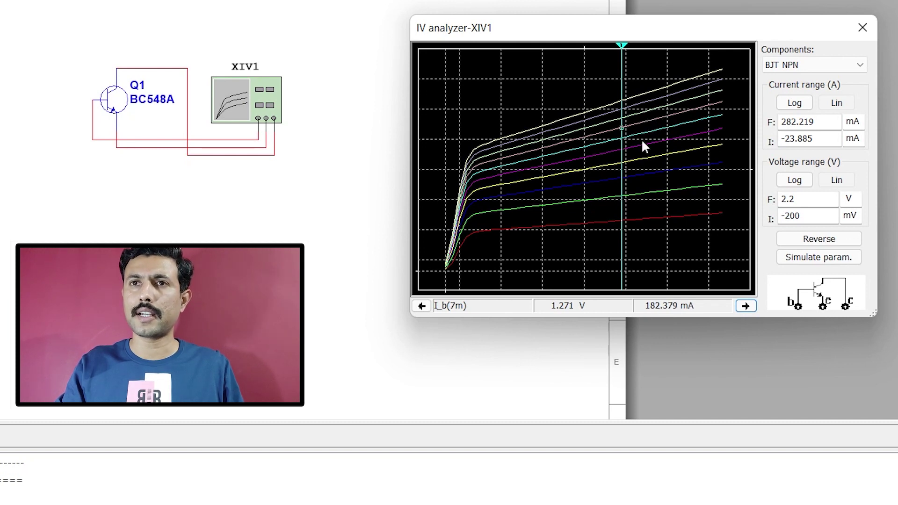
# Reverse the analyzer graph's background to white and restore the black background
pyautogui.click(821, 244)
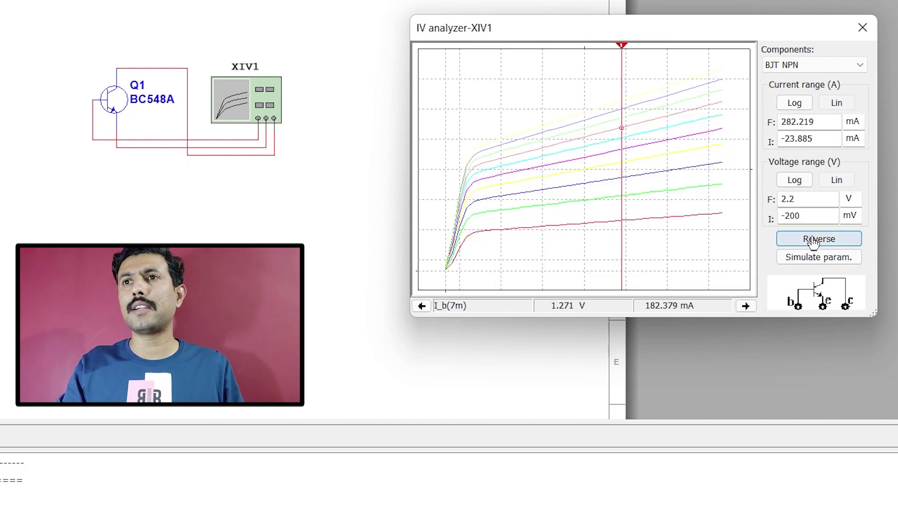
pyautogui.click(784, 242)
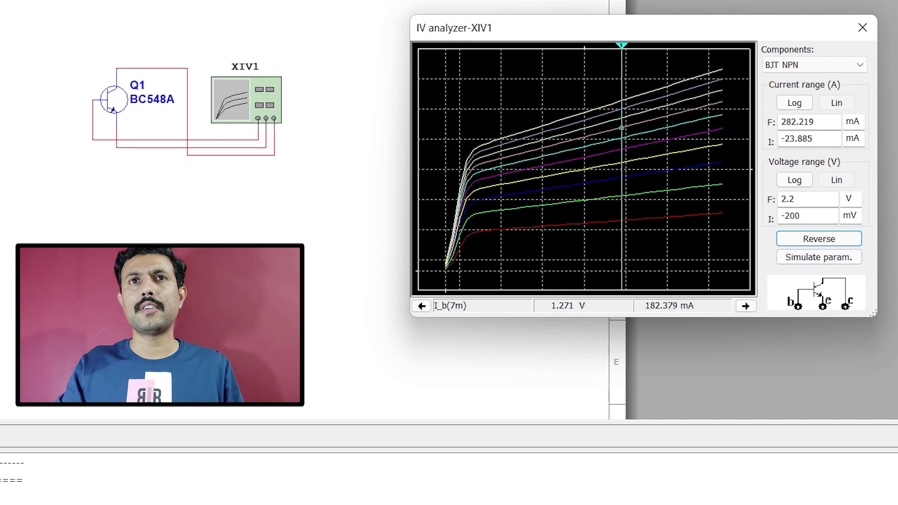
# Set the analyzer's base-current sweep to 3 steps in its simulation parameters and accept them
pyautogui.click(827, 260)
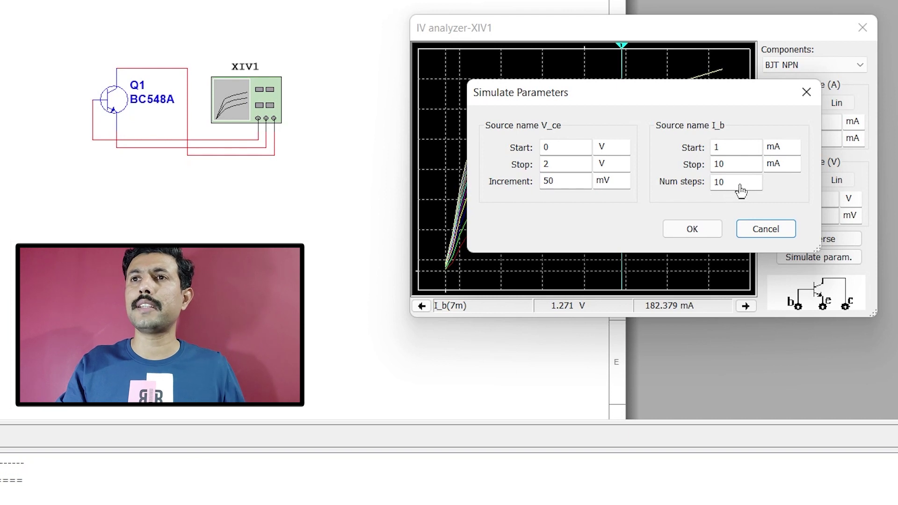
pyautogui.moveTo(700, 101); pyautogui.dragTo(443, 90)
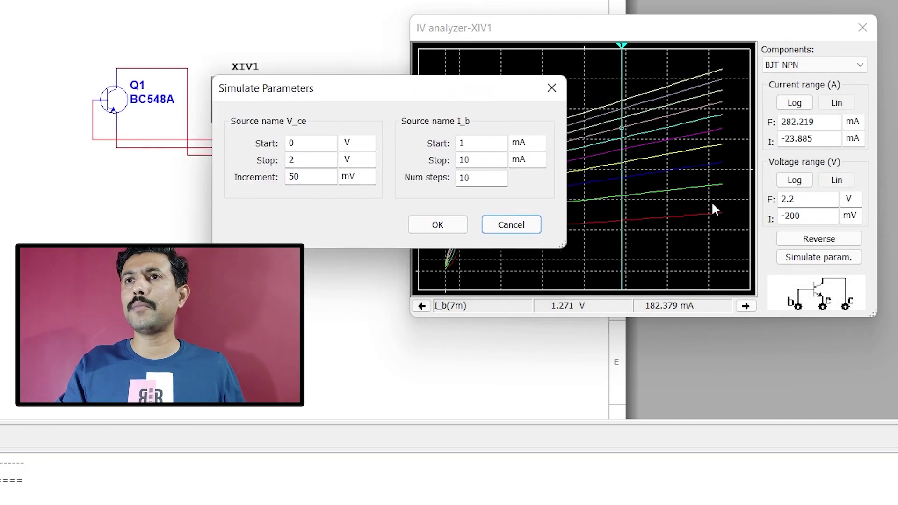
pyautogui.click(479, 178)
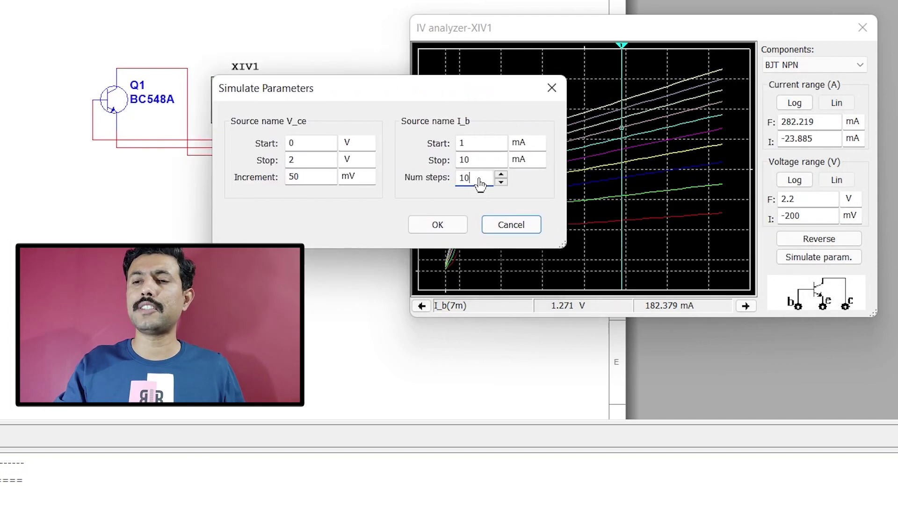
pyautogui.press('BackSpace')
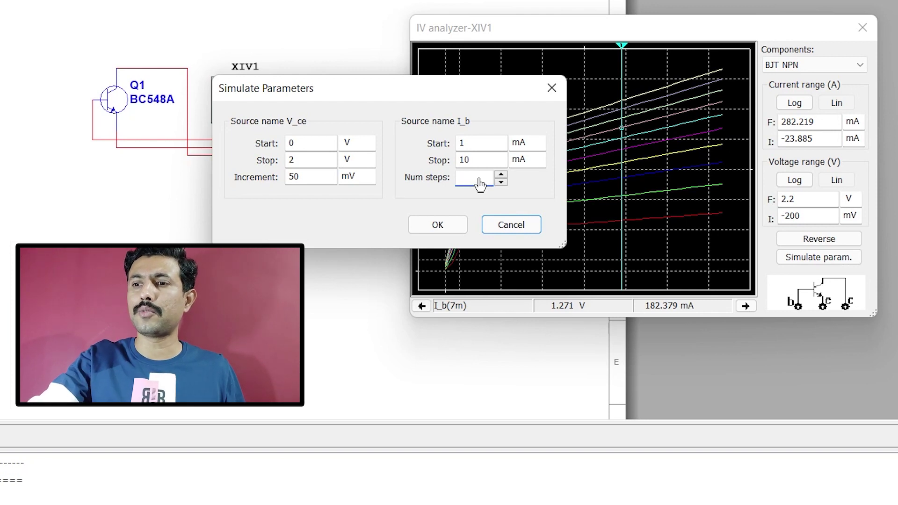
pyautogui.press('BackSpace')
pyautogui.write('31')
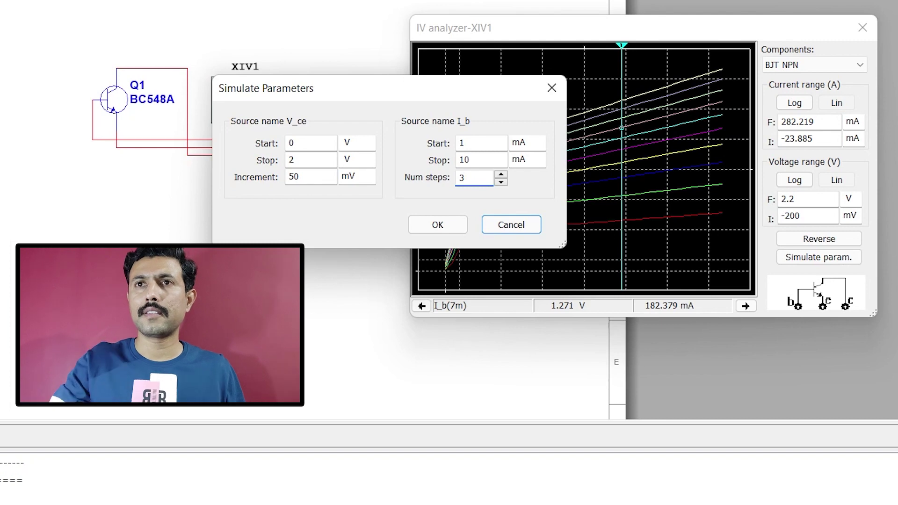
pyautogui.click(441, 230)
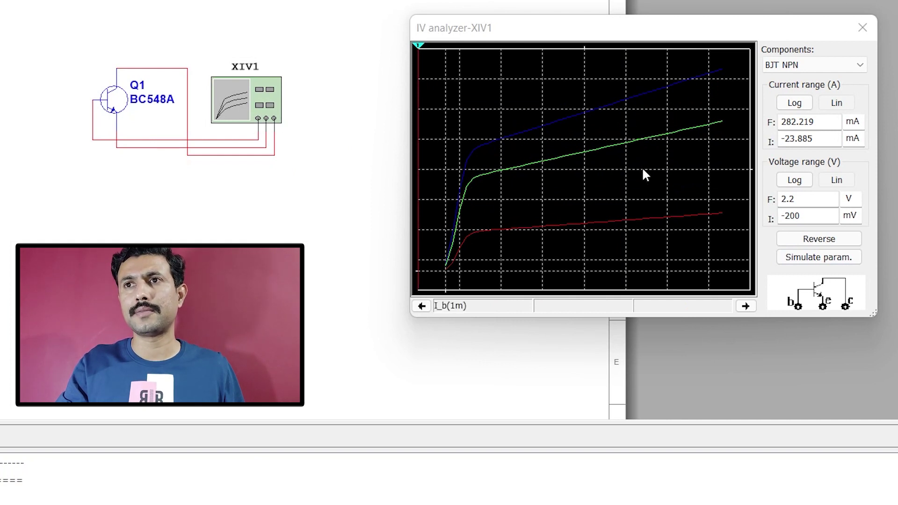
# Read the 1 mA, 5.5 mA and 10 mA base-current curves with the cursor at about 546 mV, and close the analyzer display
pyautogui.click(521, 228)
pyautogui.click(533, 164)
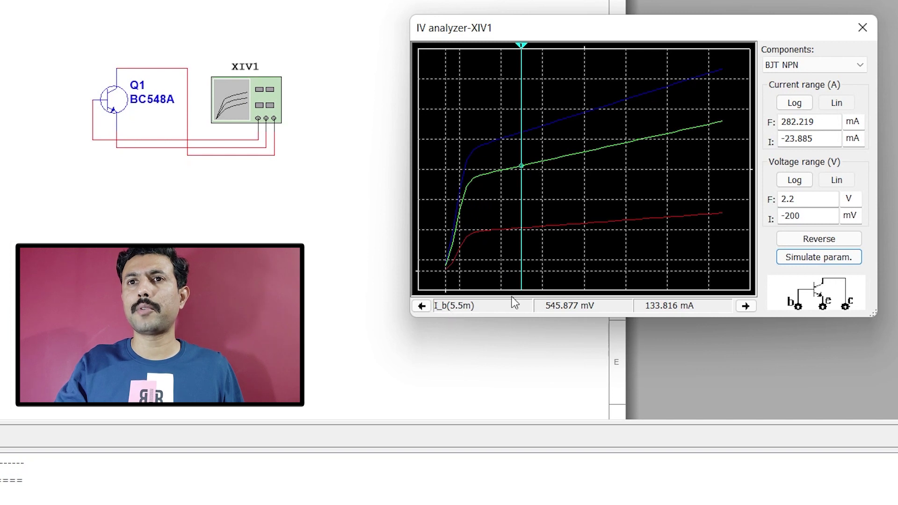
pyautogui.click(549, 126)
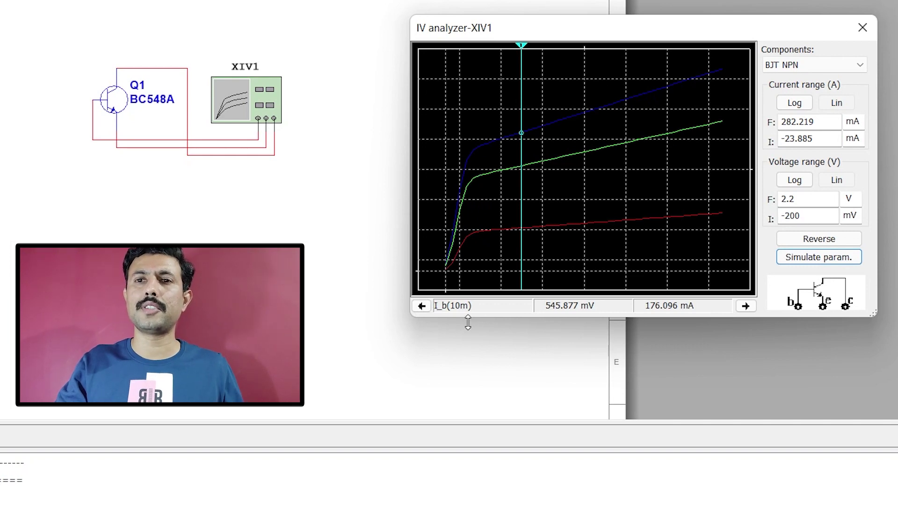
pyautogui.click(863, 28)
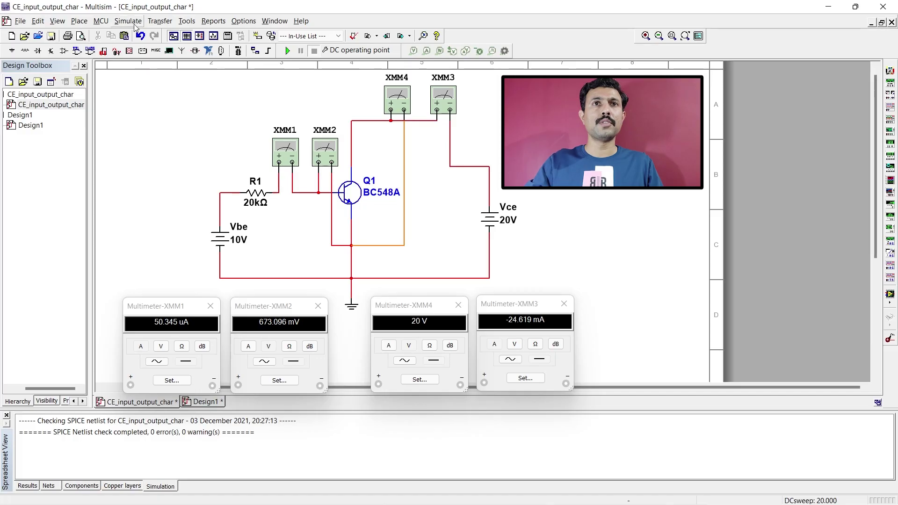
# Set up a DC Sweep analysis of CE_input_output_char with VCE as source 1, from 0 to 20 V in 0.1 V increments
pyautogui.click(133, 25)
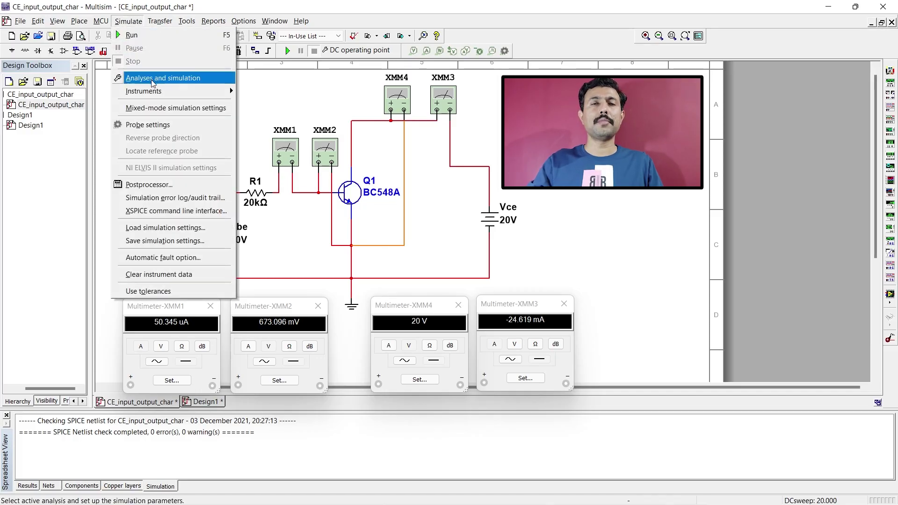
pyautogui.click(159, 79)
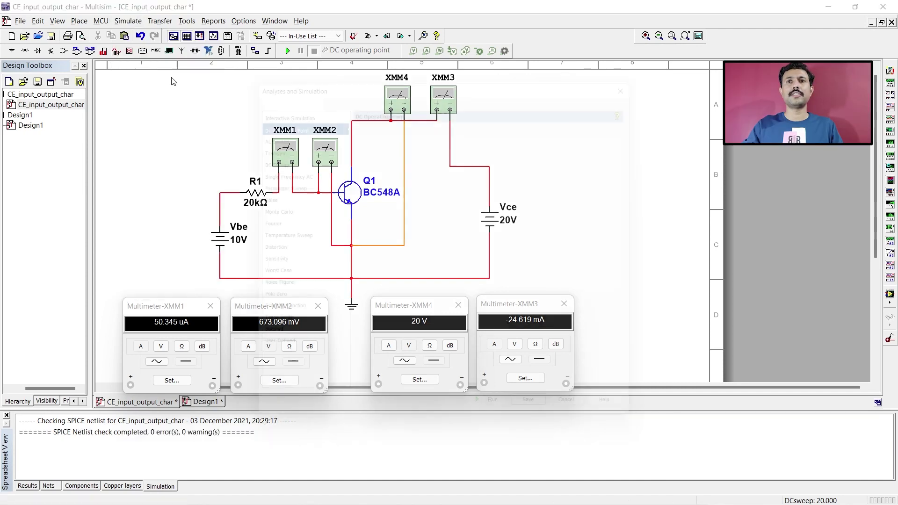
pyautogui.moveTo(299, 68); pyautogui.dragTo(298, 13)
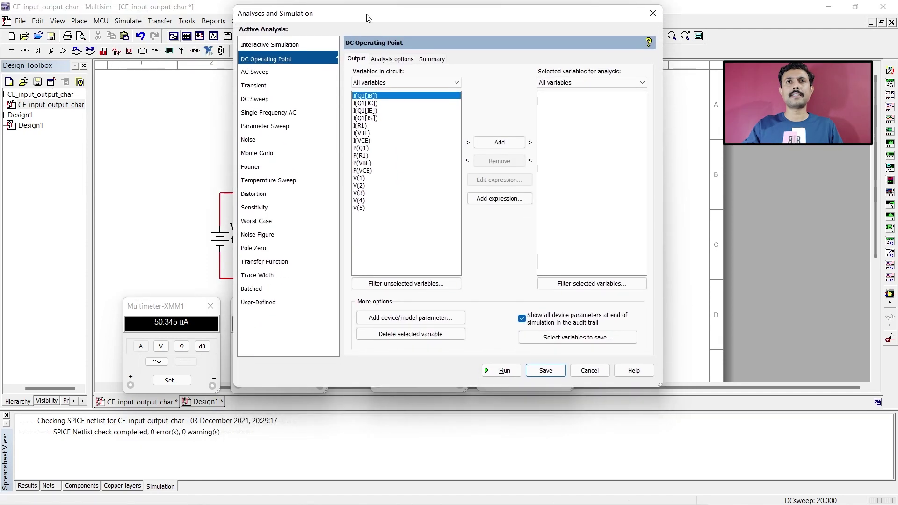
pyautogui.click(258, 101)
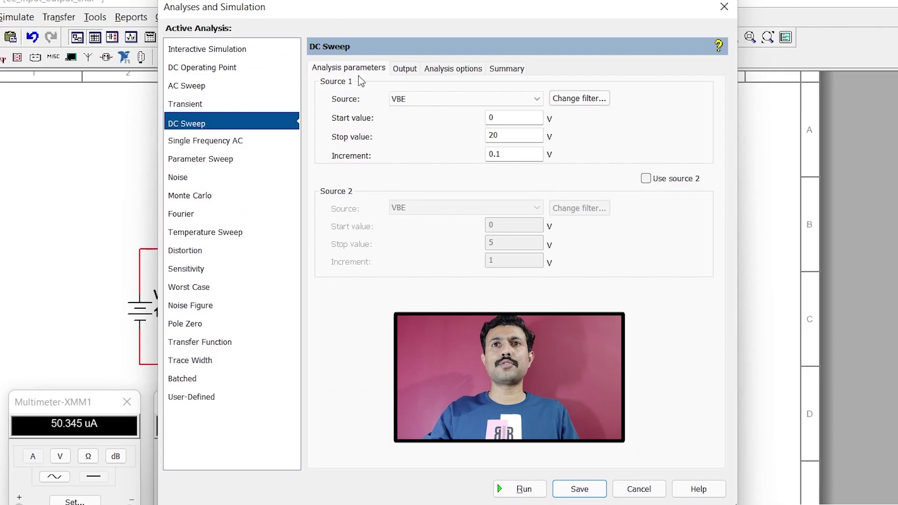
pyautogui.click(432, 95)
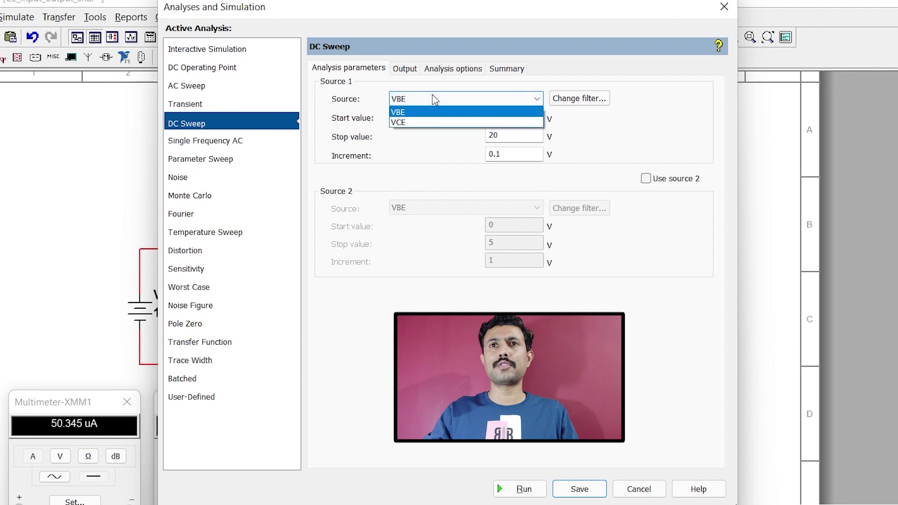
pyautogui.click(422, 122)
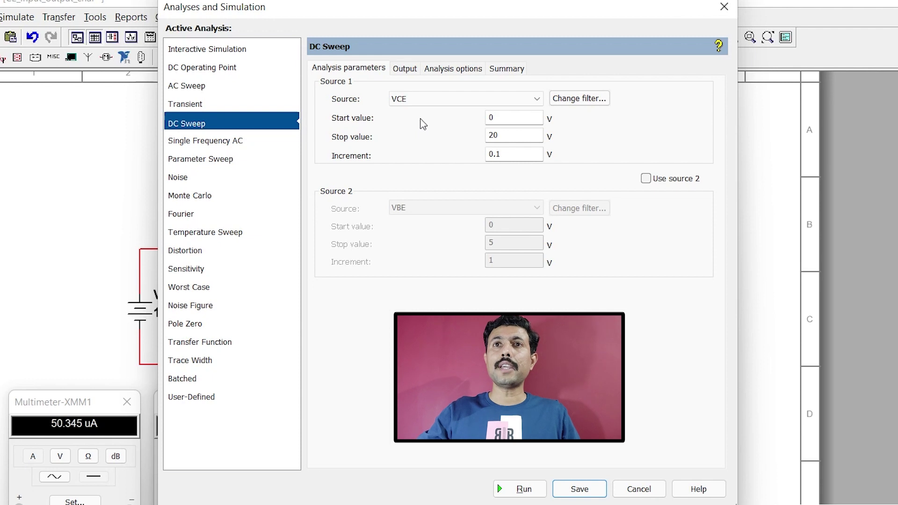
pyautogui.click(423, 99)
pyautogui.click(430, 122)
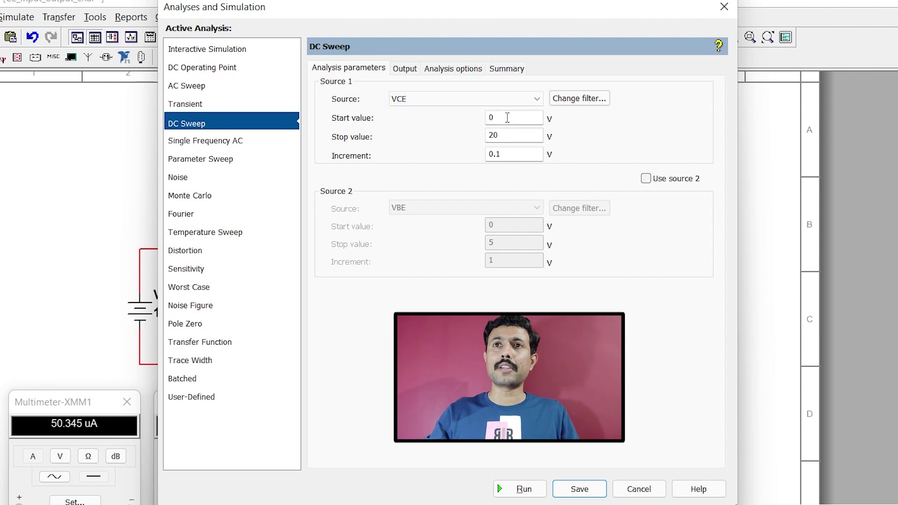
pyautogui.click(506, 134)
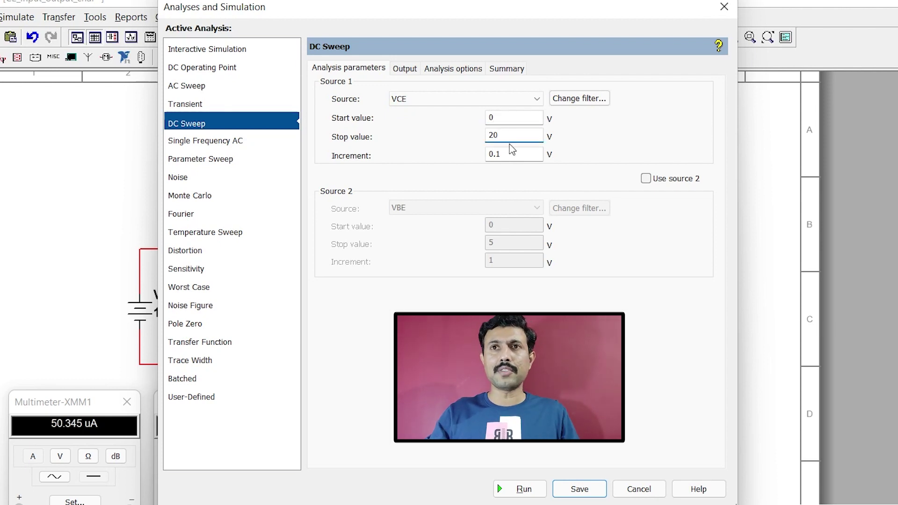
pyautogui.click(514, 152)
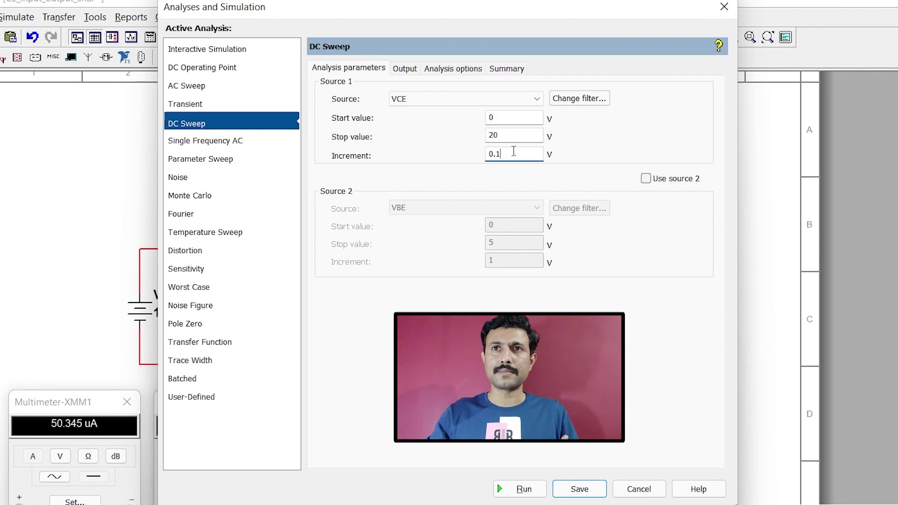
# Enable source 2 for the DC sweep, using VBE from 0 to 5 V in 1 V increments
pyautogui.click(646, 180)
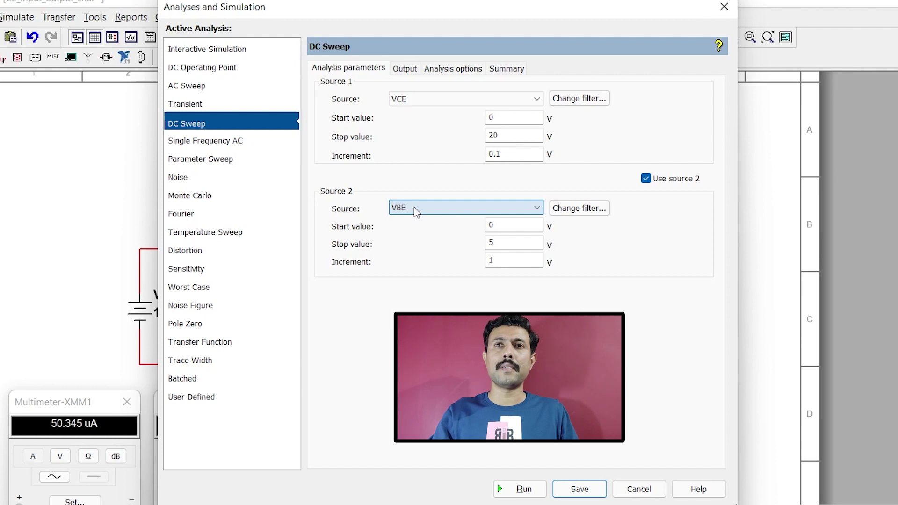
pyautogui.click(512, 224)
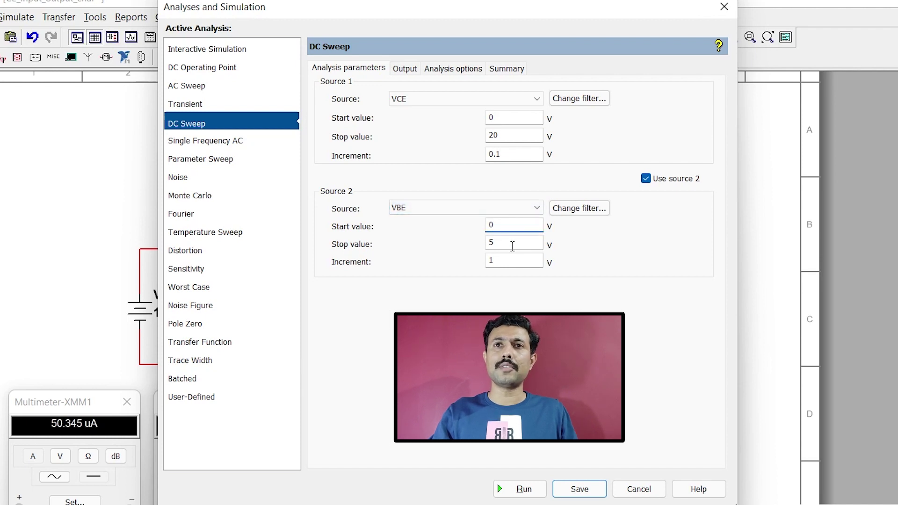
pyautogui.click(512, 246)
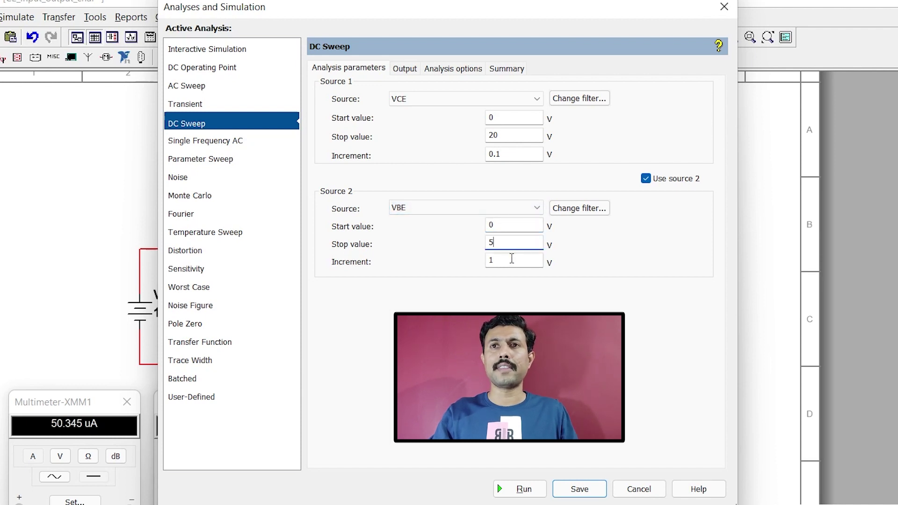
pyautogui.moveTo(512, 258); pyautogui.dragTo(486, 263)
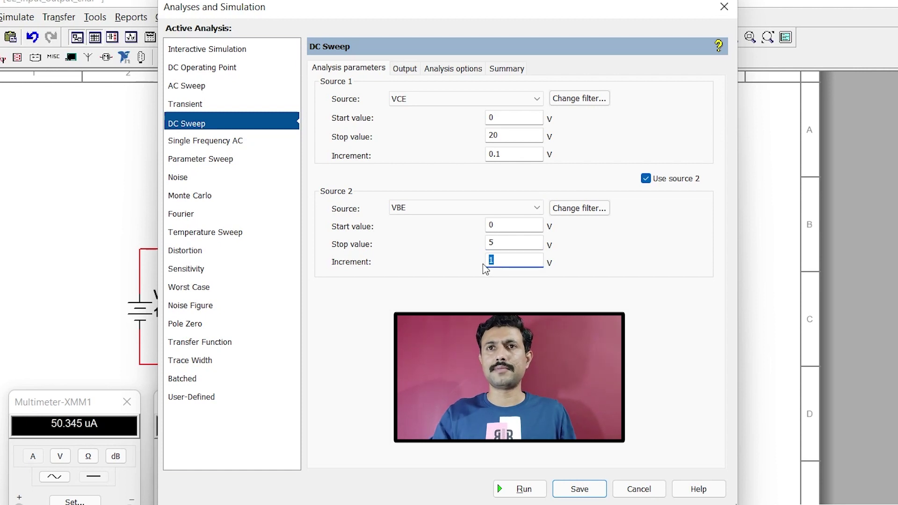
pyautogui.click(487, 301)
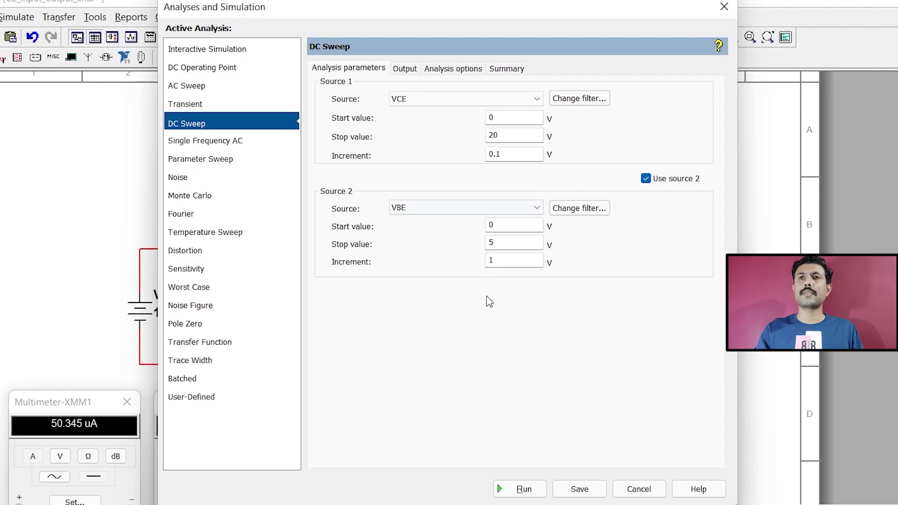
# Add the collector current I(Q1[IC]) as the sweep's output variable and save the analysis settings
pyautogui.click(404, 70)
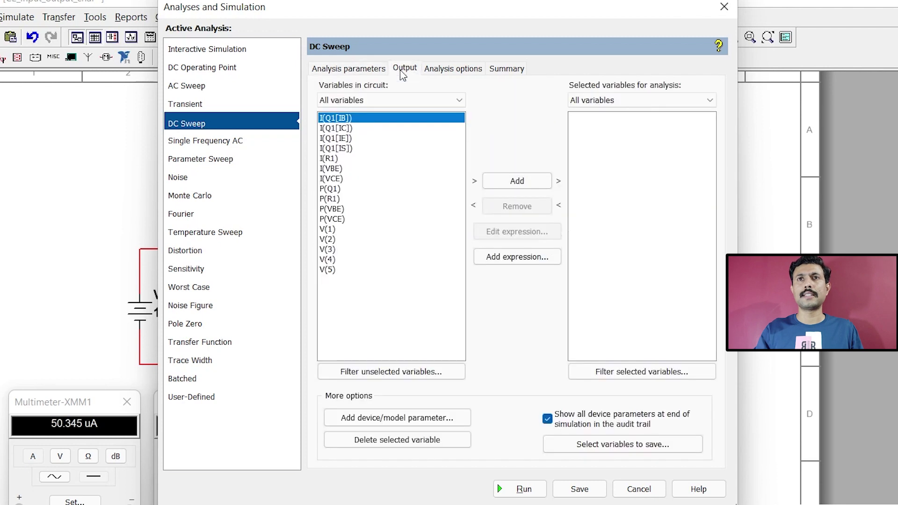
pyautogui.click(340, 129)
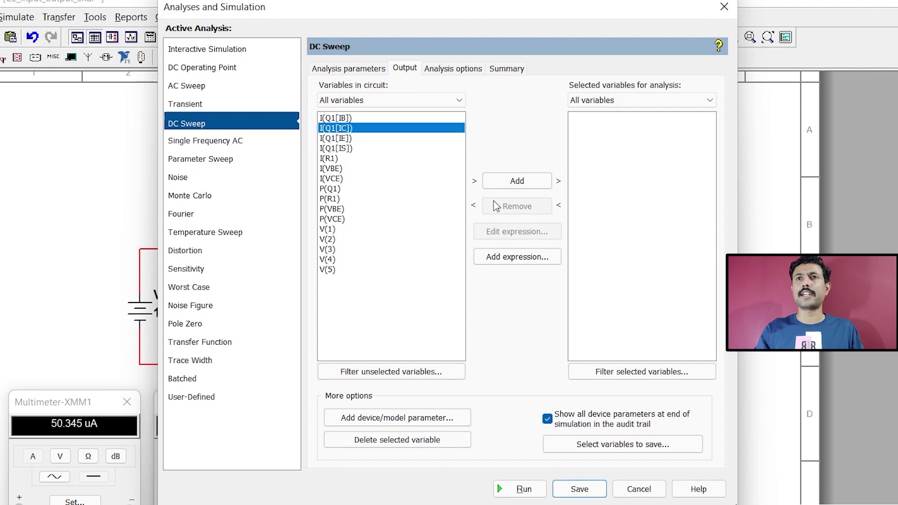
pyautogui.click(514, 182)
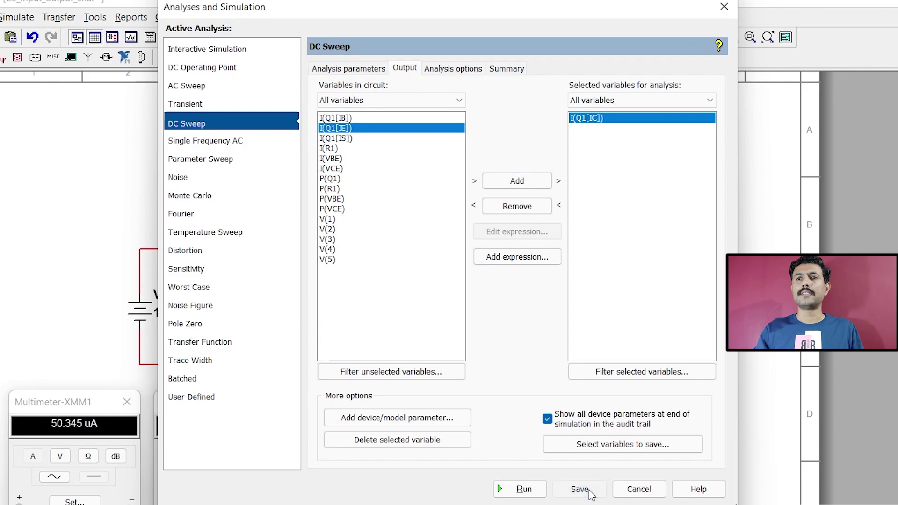
pyautogui.click(579, 488)
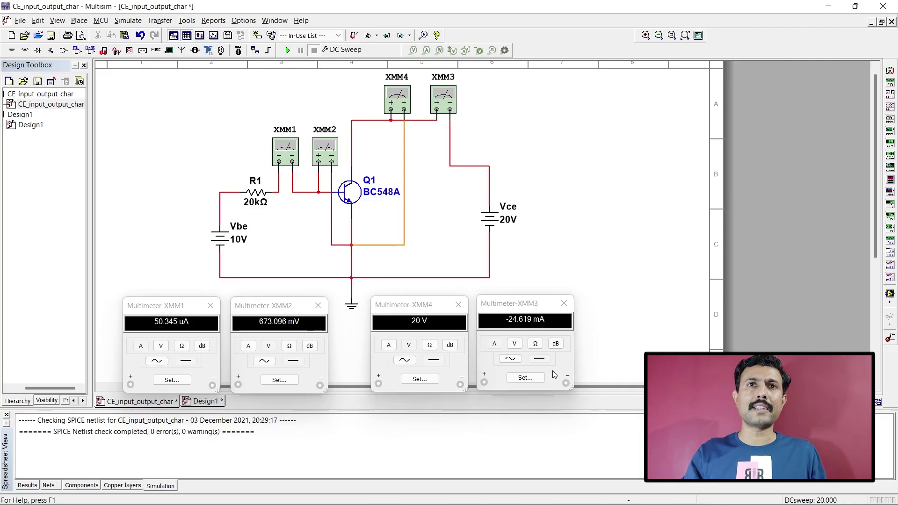
# Reopen the saved DC sweep analysis, run it, and maximize the window with the resulting graph
pyautogui.click(129, 21)
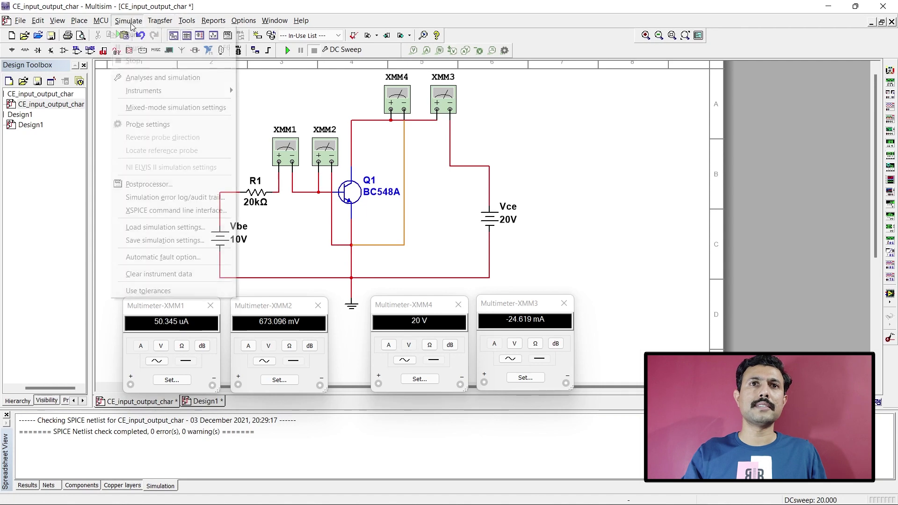
pyautogui.click(164, 78)
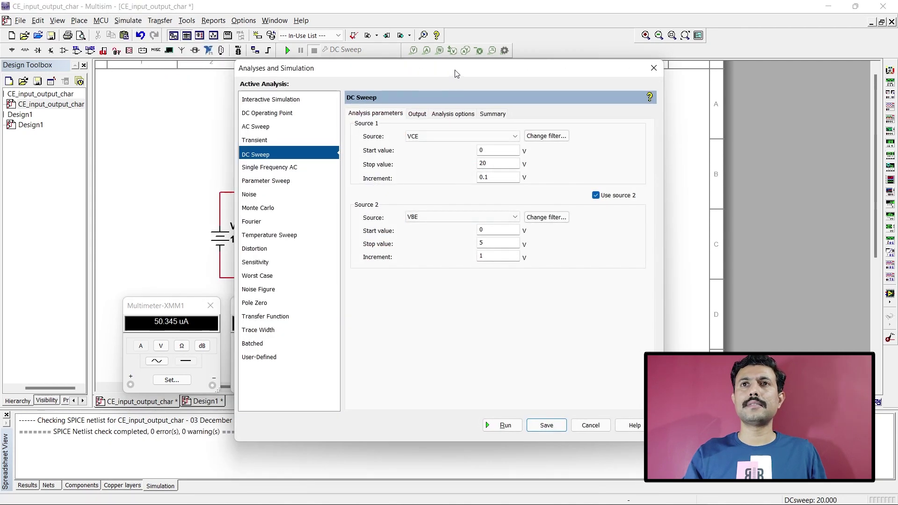
pyautogui.moveTo(456, 73); pyautogui.dragTo(455, 19)
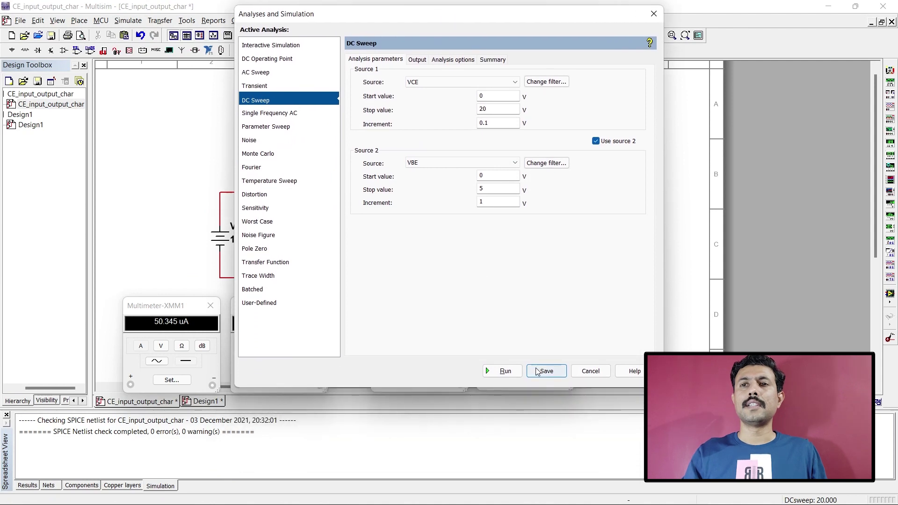
pyautogui.click(502, 372)
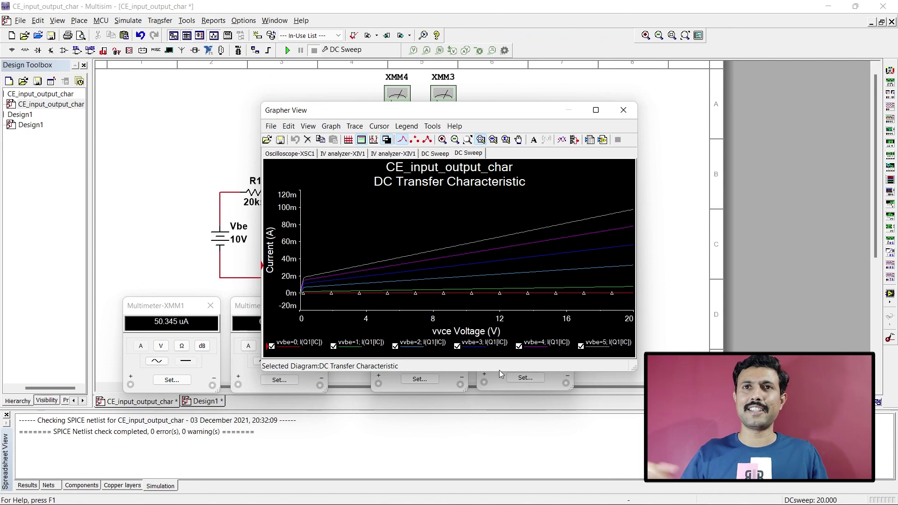
pyautogui.click(556, 258)
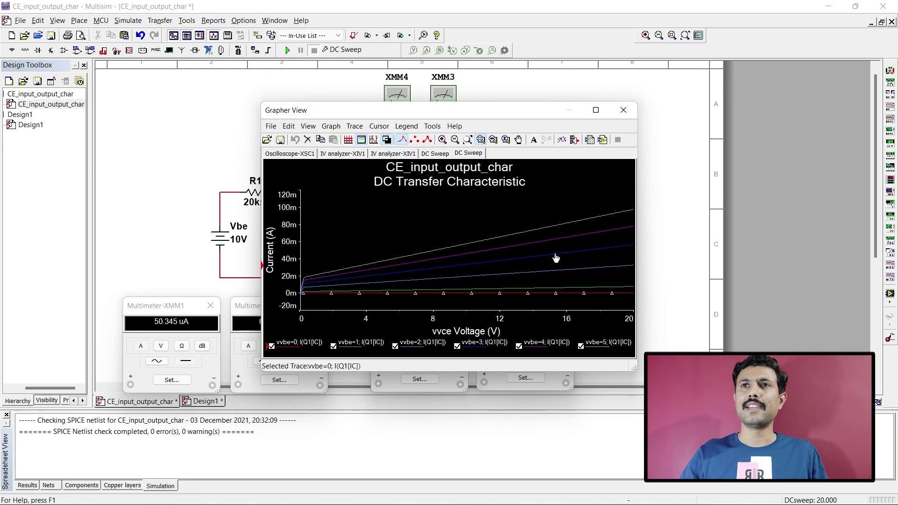
pyautogui.click(596, 110)
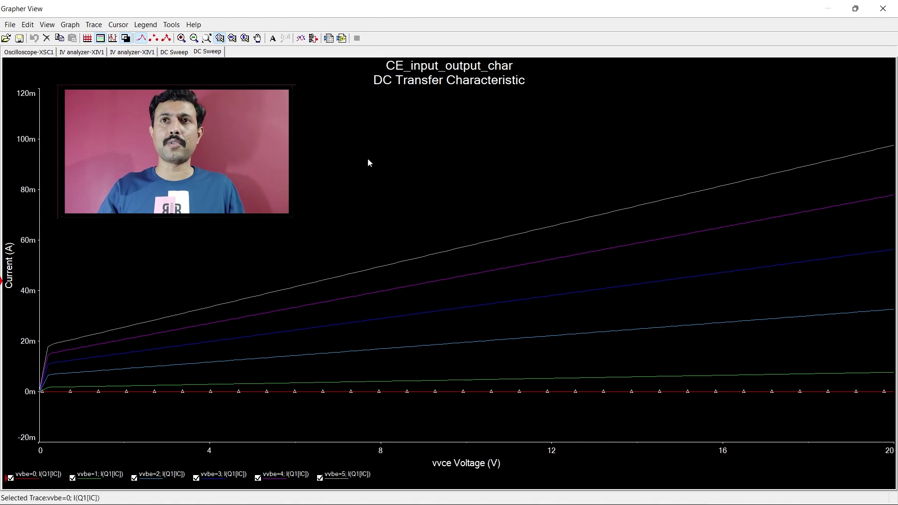
# Review the general, trace and axis properties of the DC Transfer Characteristic graph and close the graph window
pyautogui.doubleClick(427, 83)
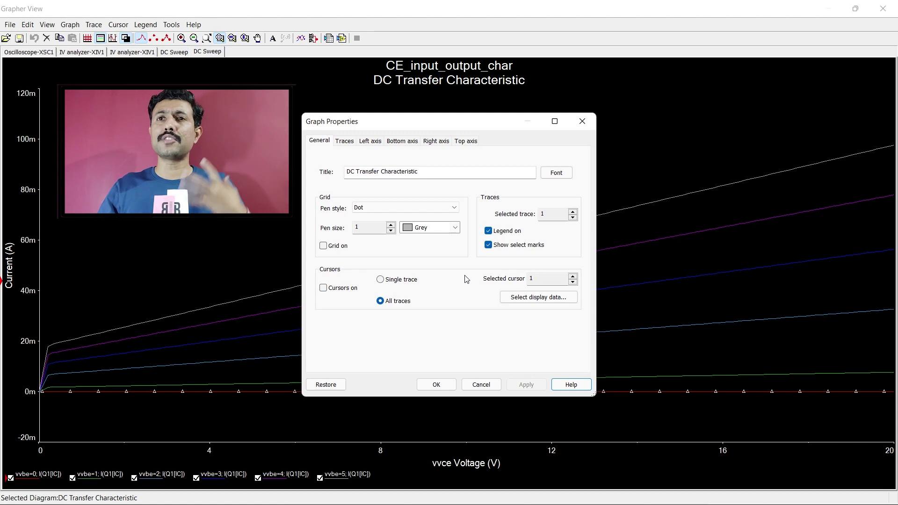
pyautogui.click(349, 143)
pyautogui.click(366, 143)
pyautogui.click(404, 145)
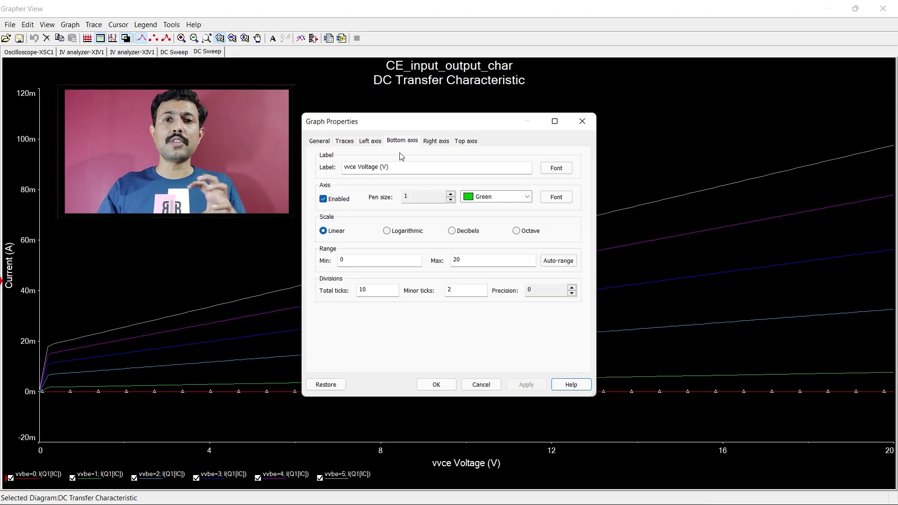
pyautogui.click(581, 123)
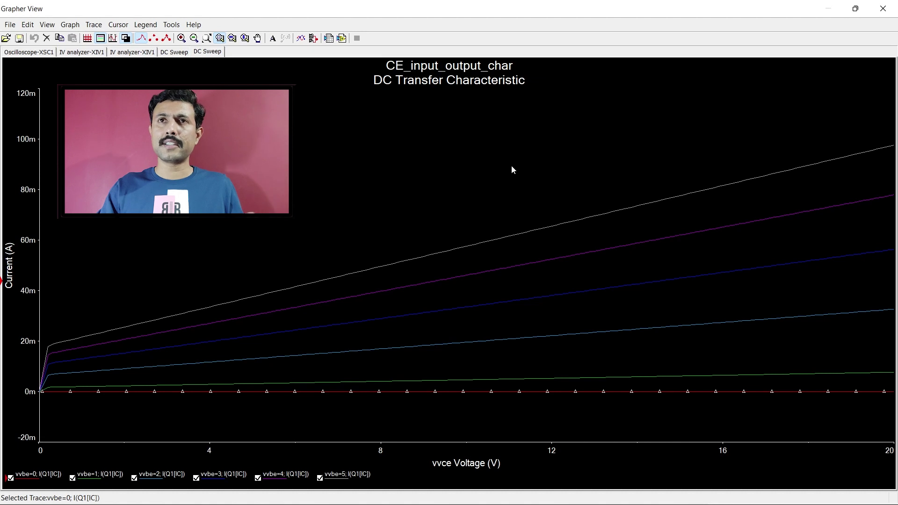
pyautogui.click(880, 7)
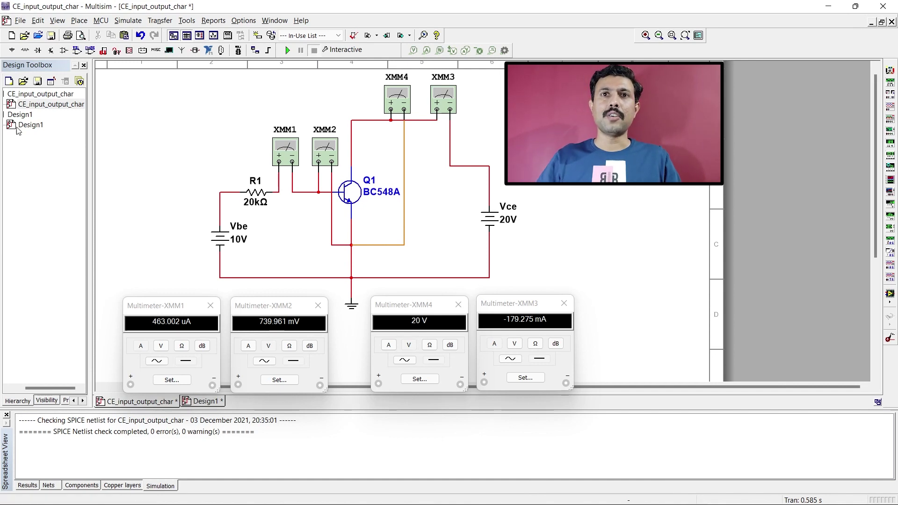
# Replace the Vce battery with a DC_INTERACTIVE_VOLTAGE source from the SIGNAL_VOLTAGE_SOURCES family
pyautogui.click(293, 149)
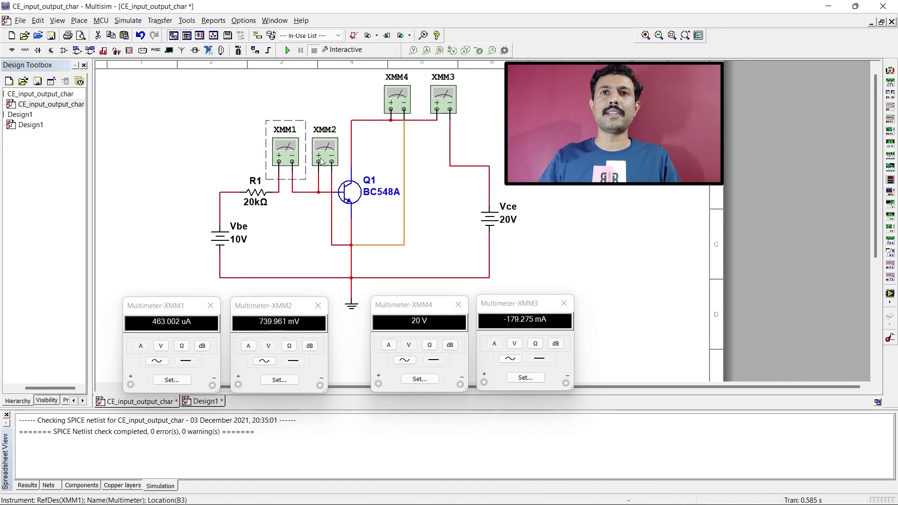
pyautogui.click(399, 98)
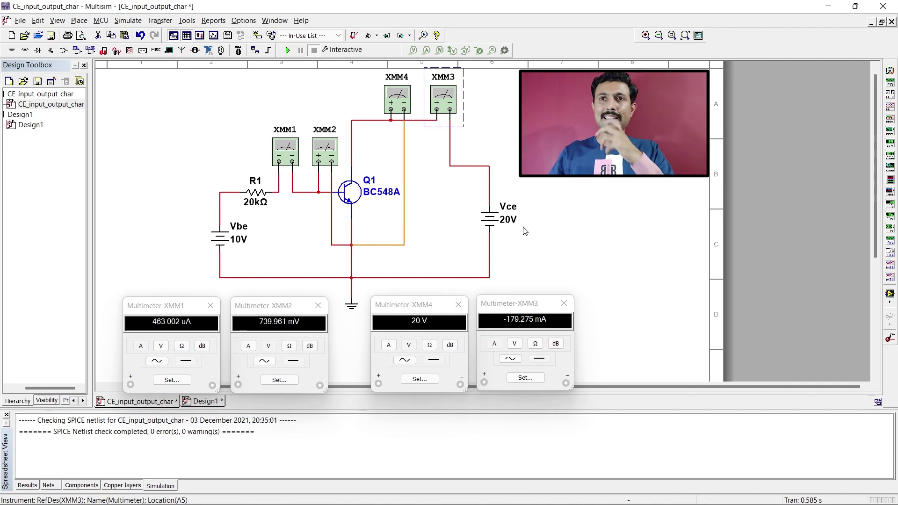
pyautogui.click(492, 224)
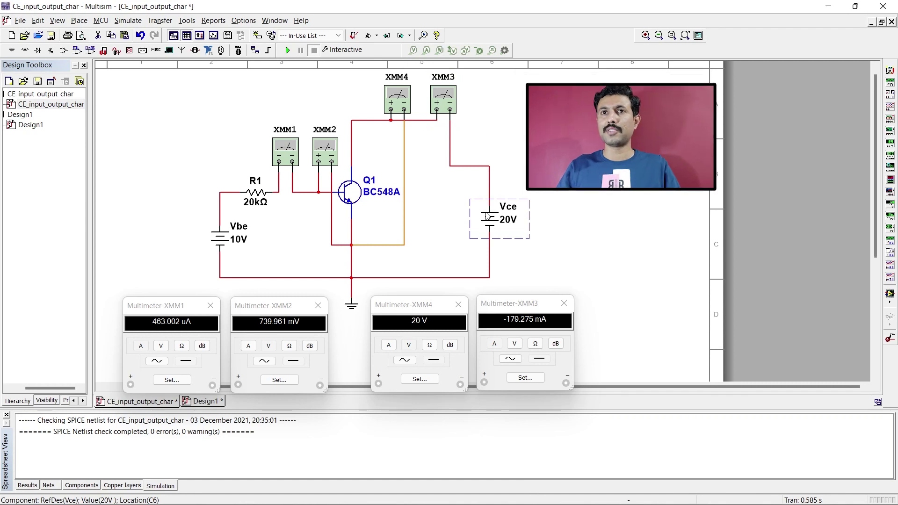
pyautogui.rightClick(488, 216)
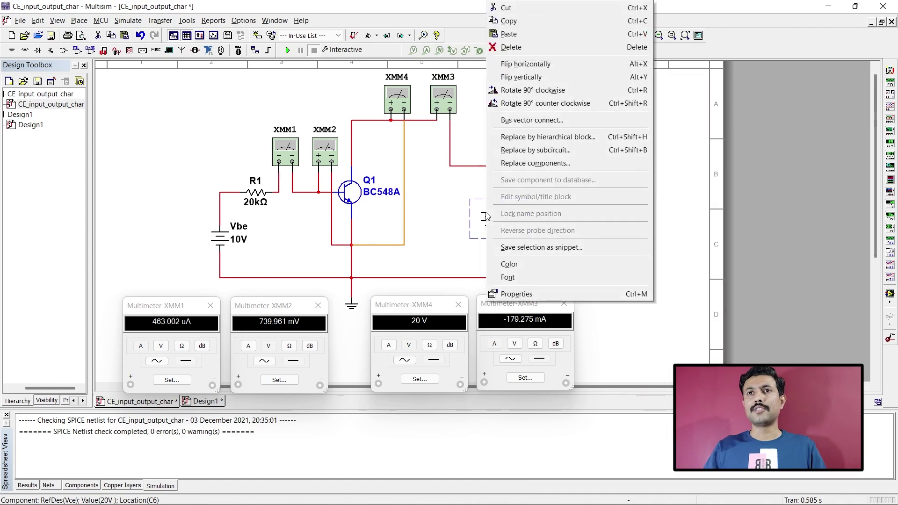
pyautogui.click(510, 164)
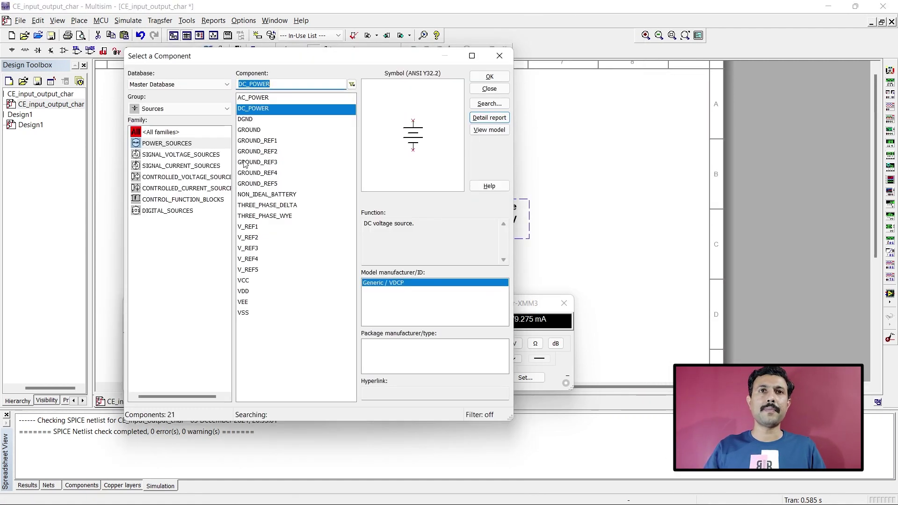
pyautogui.click(166, 145)
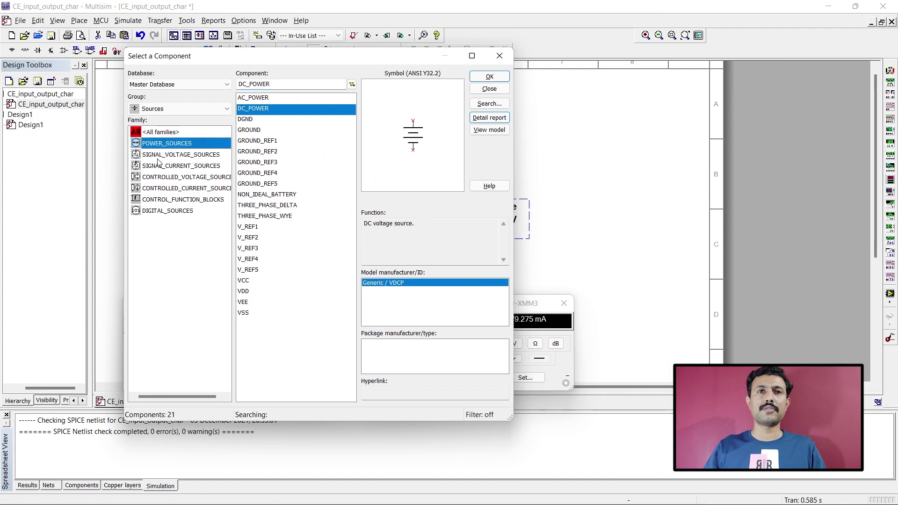
pyautogui.click(158, 155)
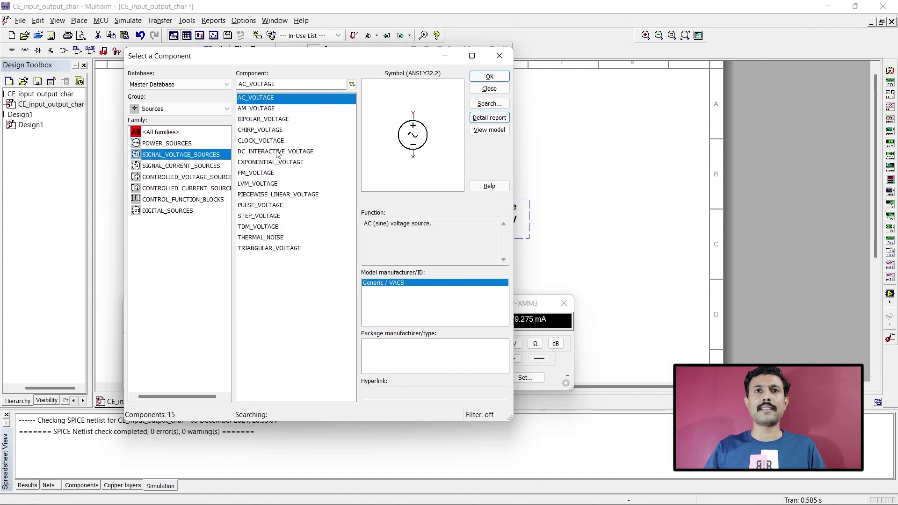
pyautogui.click(255, 155)
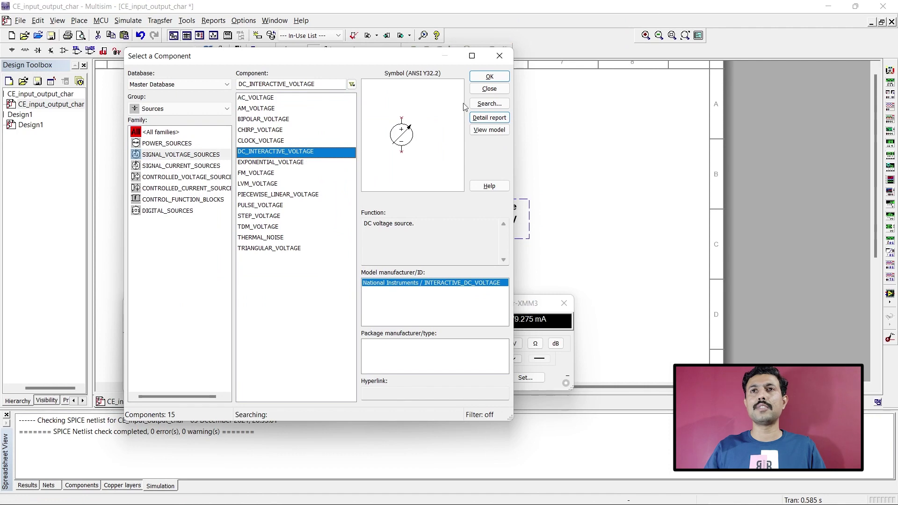
pyautogui.click(487, 87)
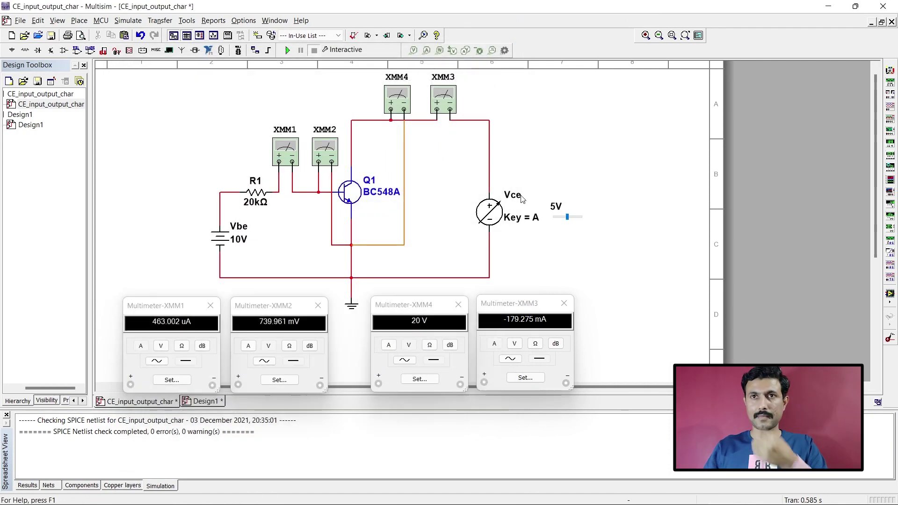
# Set the interactive Vce source's maximum to 20 V and increment to 0.5 %, and lower its output to 0 V
pyautogui.doubleClick(492, 213)
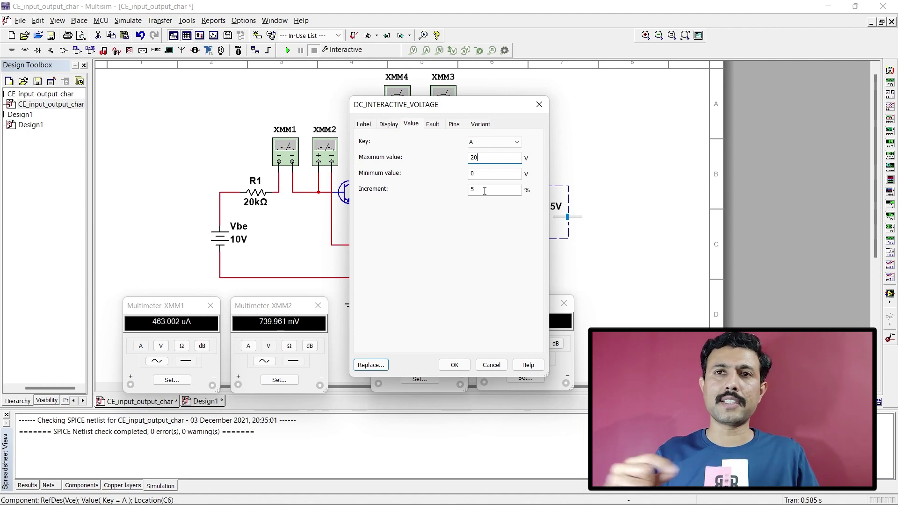
pyautogui.click(484, 190)
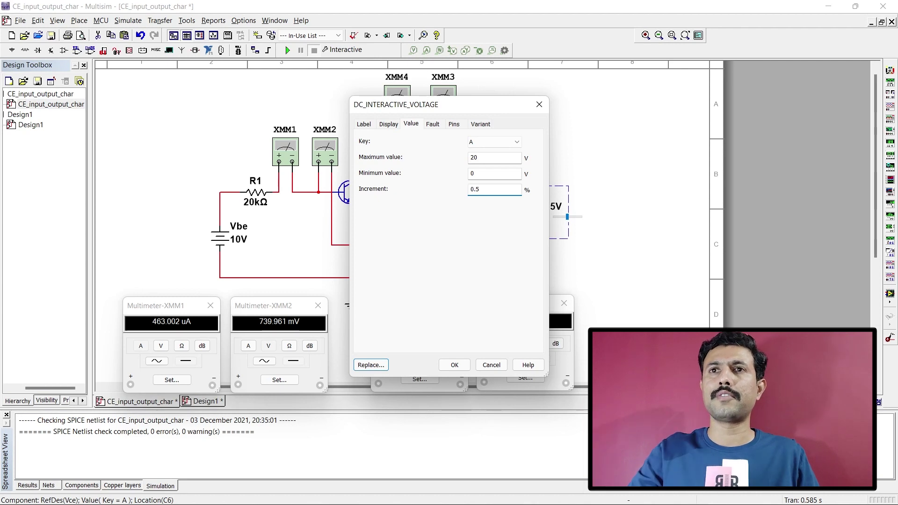
pyautogui.doubleClick(483, 189)
pyautogui.doubleClick(478, 158)
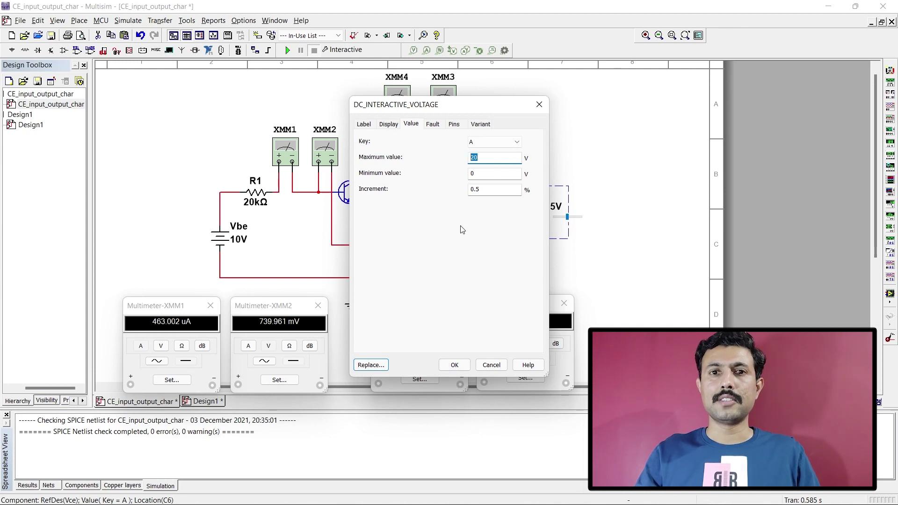
pyautogui.click(454, 365)
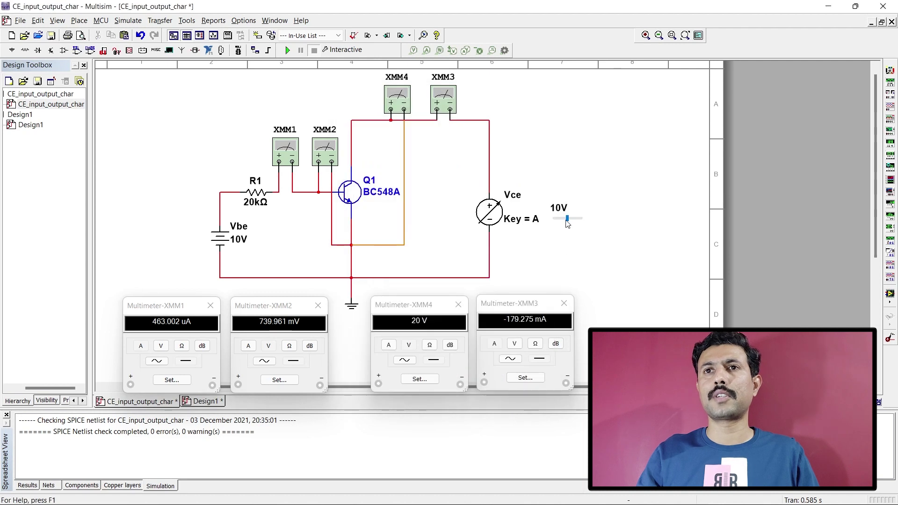
pyautogui.moveTo(568, 222); pyautogui.dragTo(552, 223)
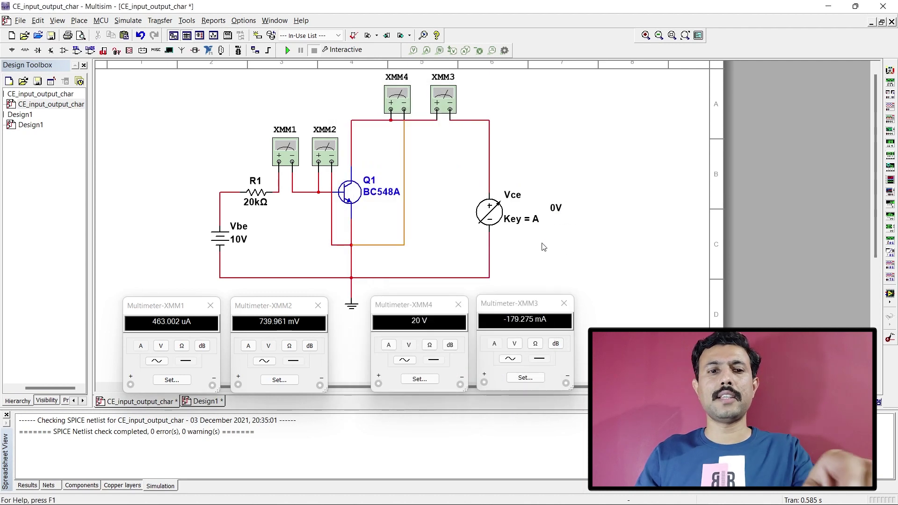
# Step the Vce source up to 0.5 V in 0.1 V increments and return it to 0 V
pyautogui.press('a')
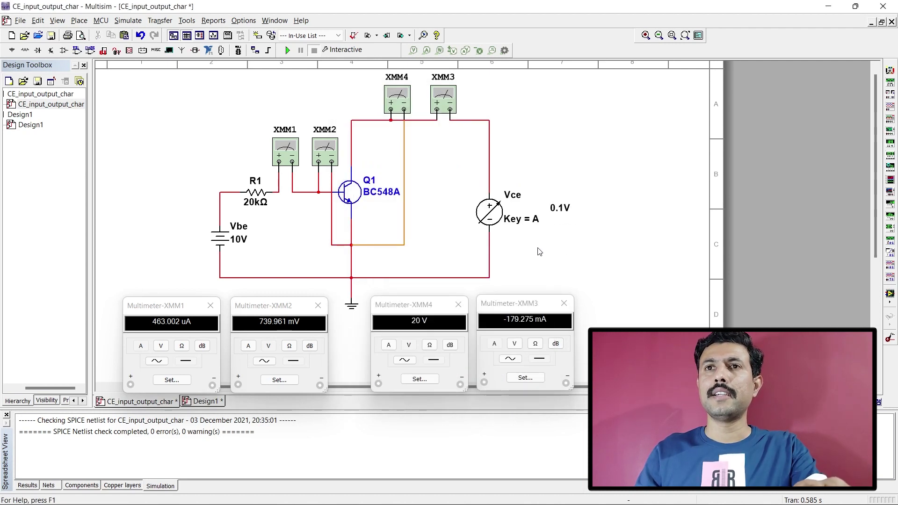
pyautogui.press('a')
pyautogui.press('a')
pyautogui.press('a')
pyautogui.press('a')
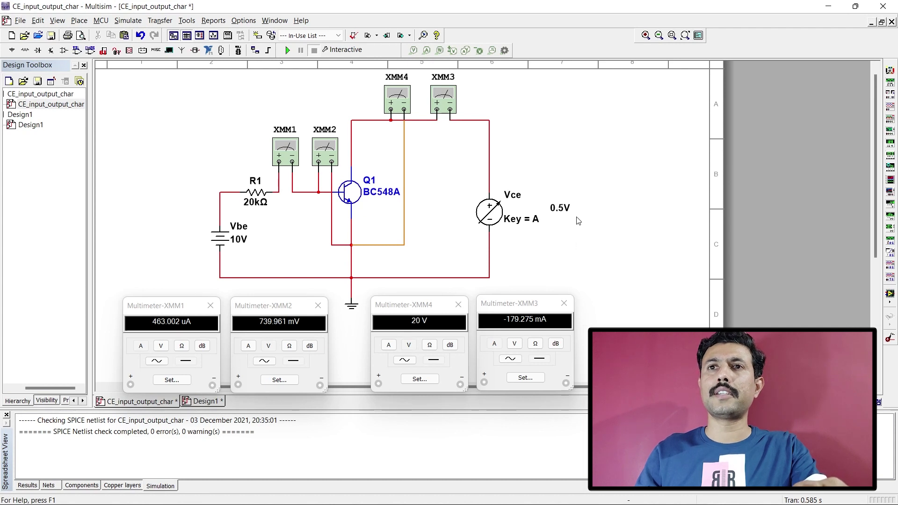
pyautogui.moveTo(554, 222); pyautogui.dragTo(550, 222)
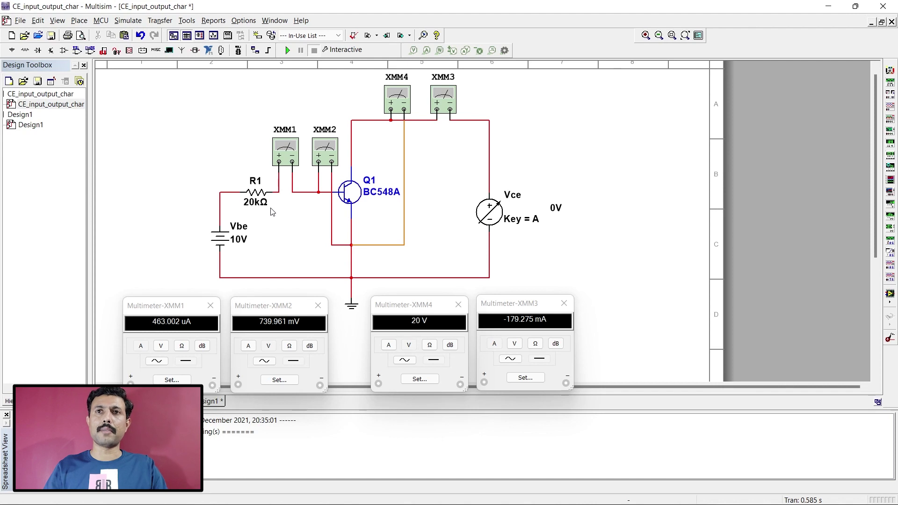
# Set the Vbe source voltage to 0.72 V and run the interactive simulation
pyautogui.moveTo(538, 222)
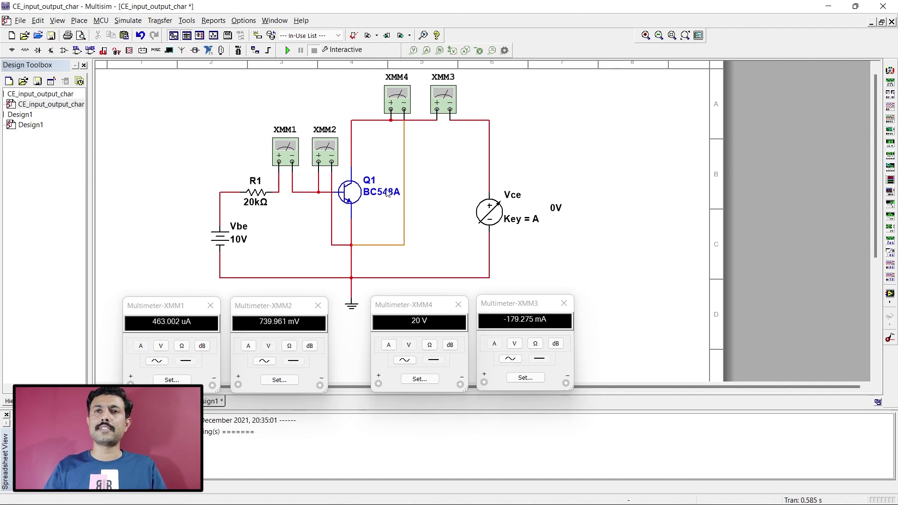
pyautogui.doubleClick(220, 242)
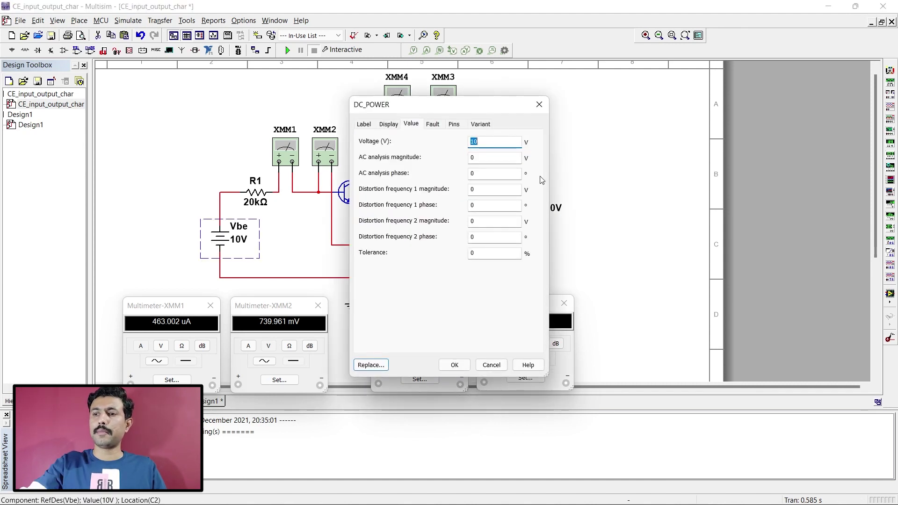
pyautogui.write('0.72')
pyautogui.press('Return')
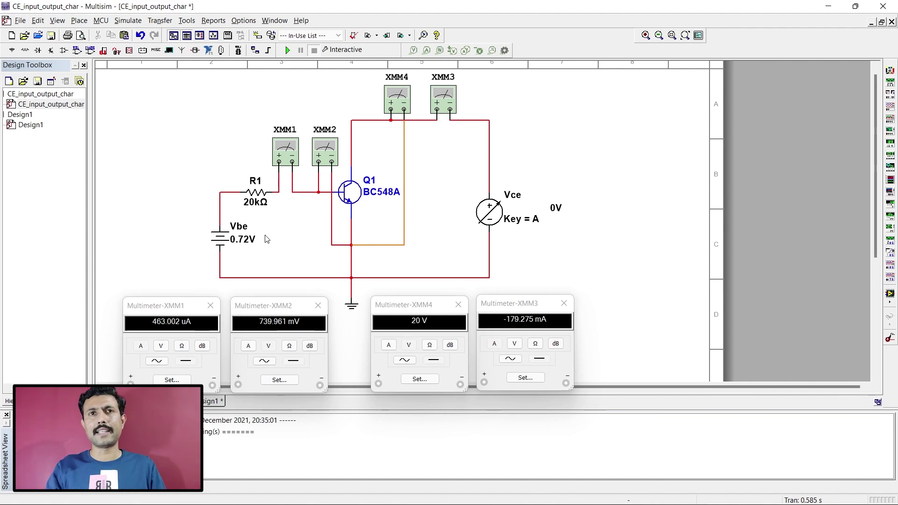
pyautogui.click(287, 50)
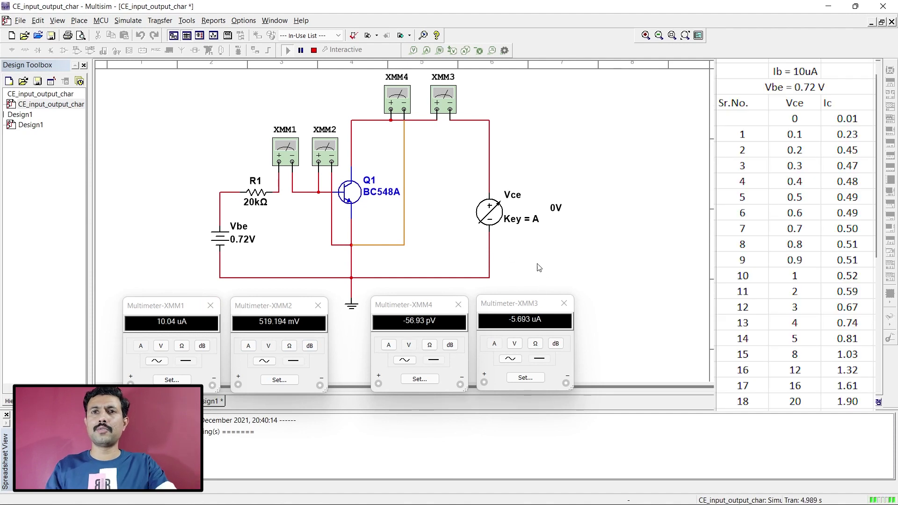
# Raise Vce stepwise from 0 V through 1 V to 5 V in the simulation to take collector current readings
pyautogui.press('a')
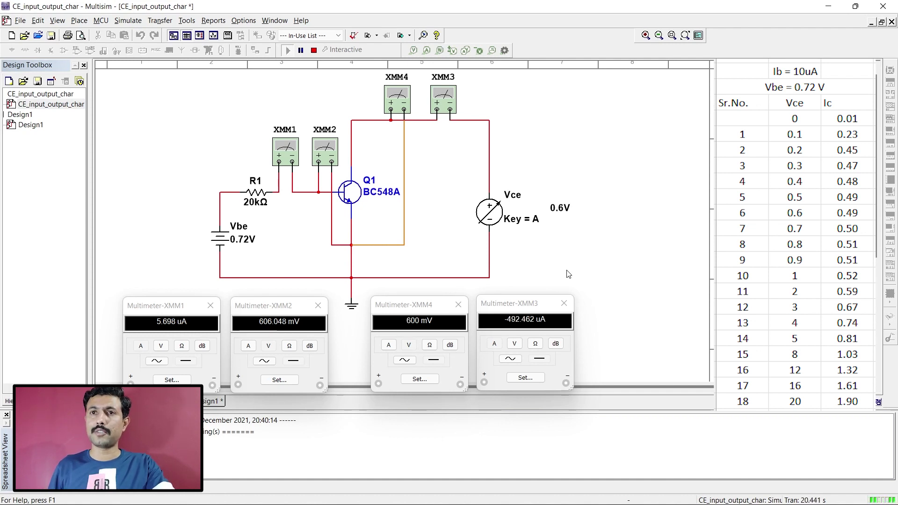
pyautogui.press('a')
pyautogui.press('a')
pyautogui.press('a')
pyautogui.press('a')
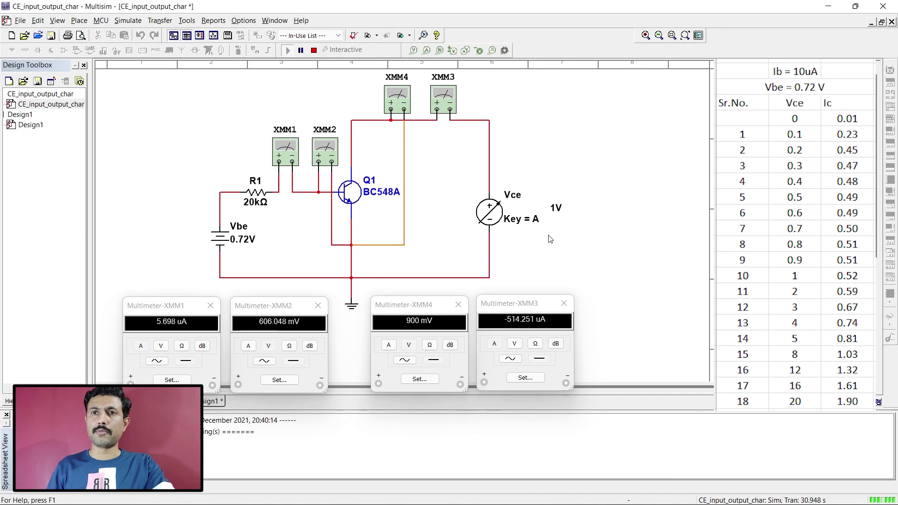
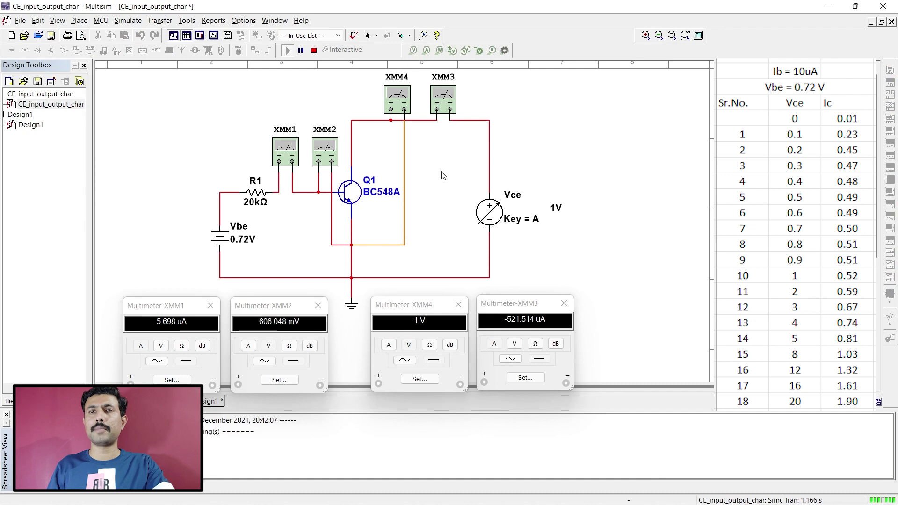
pyautogui.press('a')
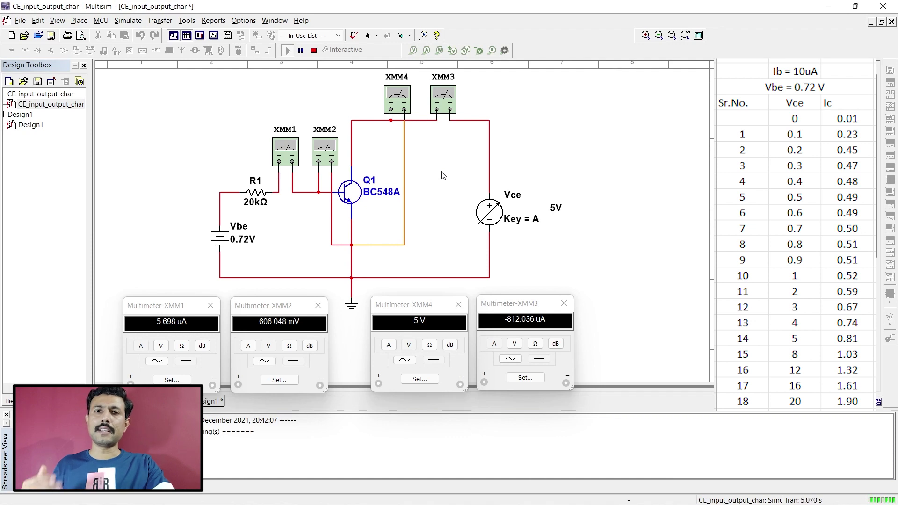
pyautogui.press('a')
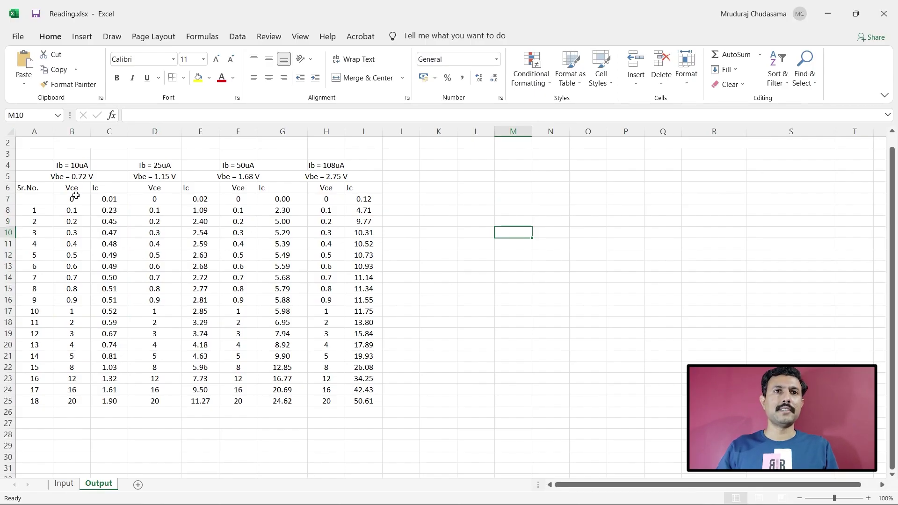
# Insert a scatter chart with connected points from the Vce and Ic readings of all four base currents, B7:I25
pyautogui.moveTo(72, 199); pyautogui.dragTo(72, 389)
pyautogui.moveTo(109, 199); pyautogui.dragTo(114, 357)
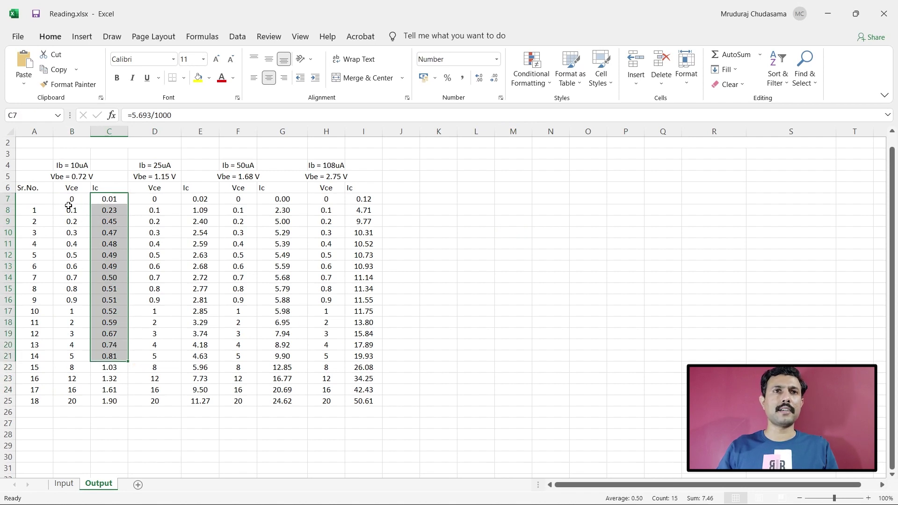
pyautogui.moveTo(69, 201); pyautogui.dragTo(104, 396)
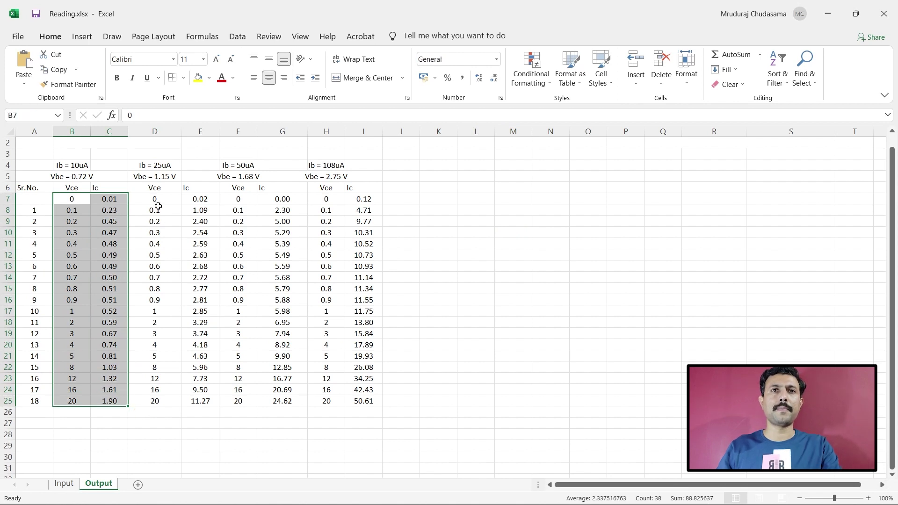
pyautogui.moveTo(157, 199); pyautogui.dragTo(200, 395)
pyautogui.moveTo(241, 200); pyautogui.dragTo(276, 396)
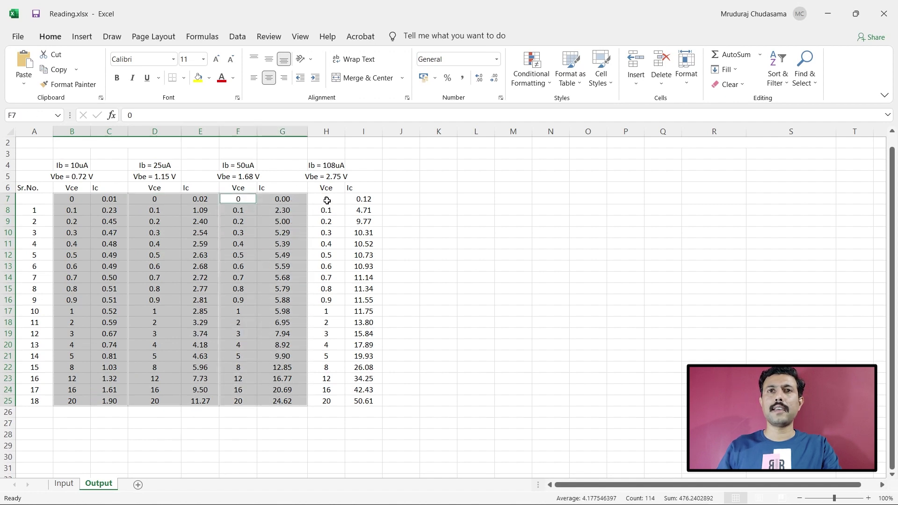
pyautogui.moveTo(327, 200); pyautogui.dragTo(359, 405)
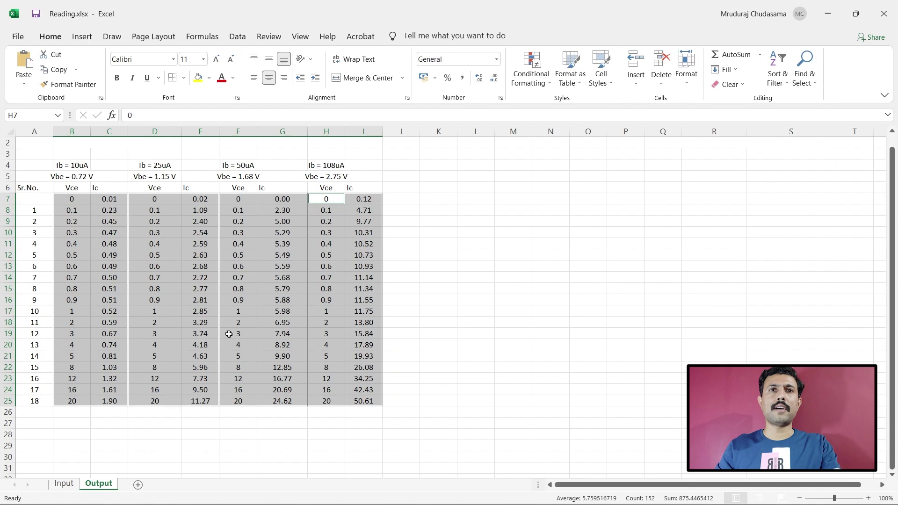
pyautogui.click(82, 38)
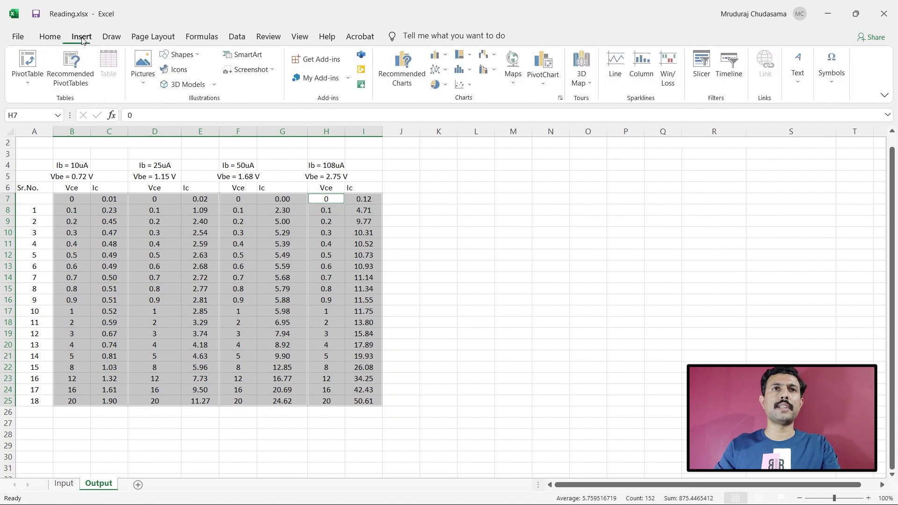
pyautogui.click(406, 77)
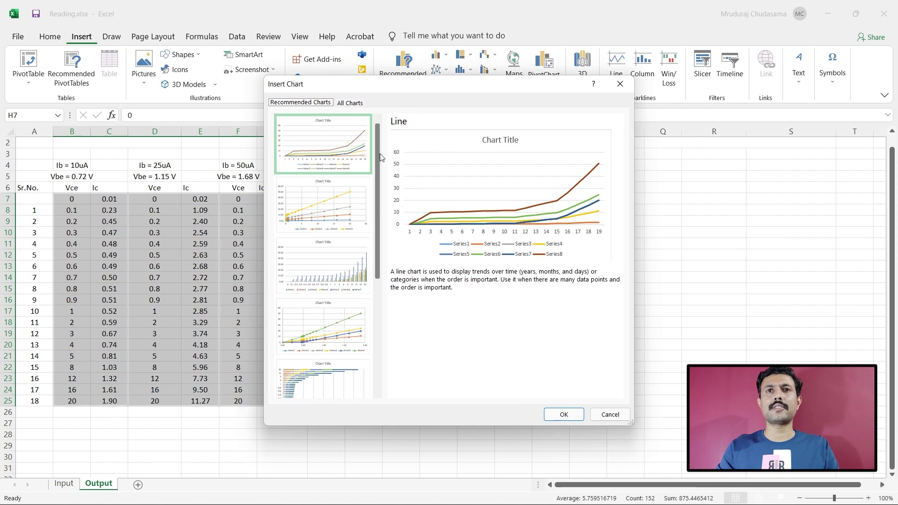
pyautogui.moveTo(377, 161); pyautogui.dragTo(374, 141)
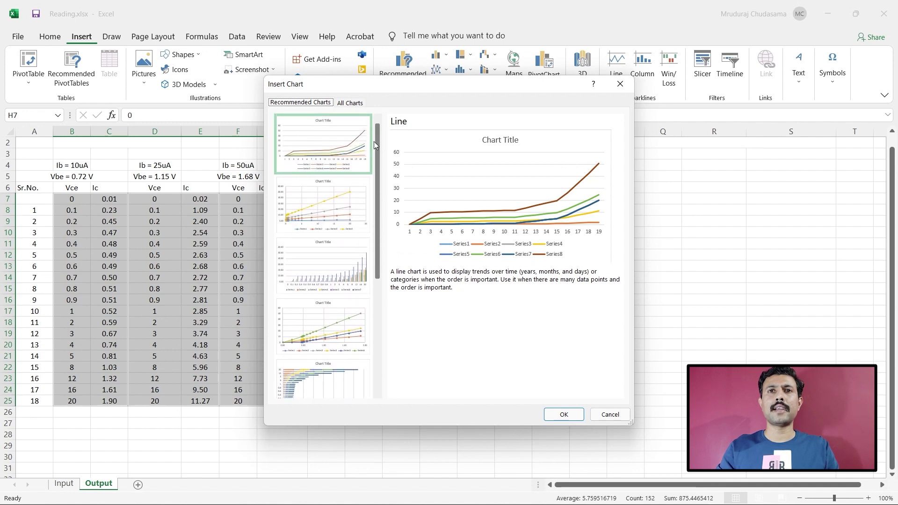
pyautogui.click(337, 213)
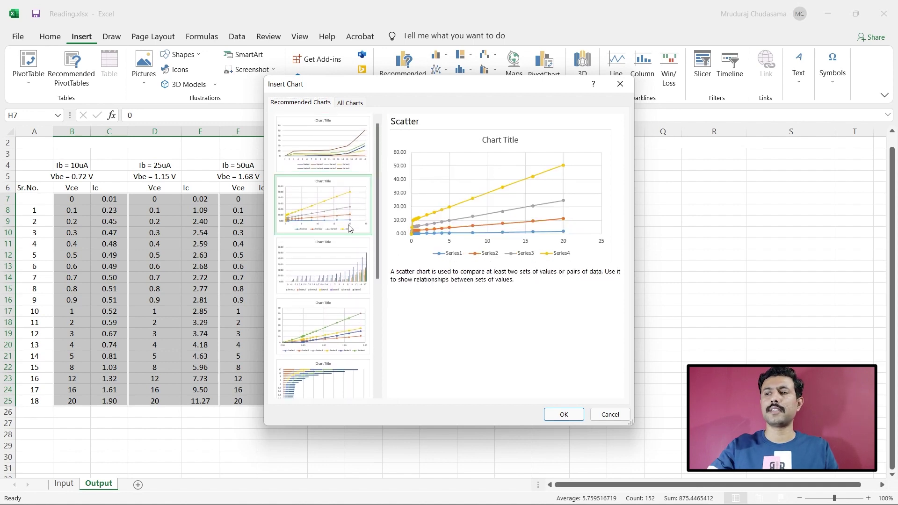
pyautogui.doubleClick(337, 233)
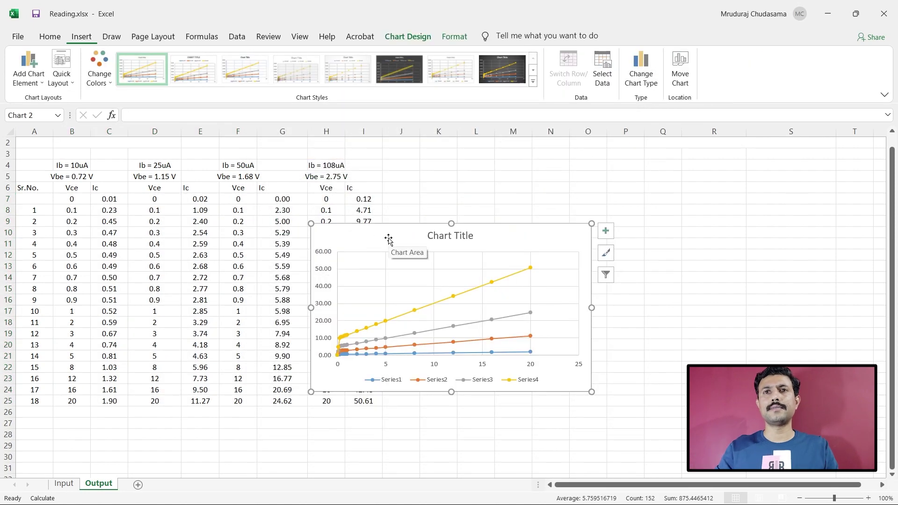
# Move the scatter chart off the readings table to the empty cells beside it and enlarge it to about columns K to S
pyautogui.moveTo(388, 237); pyautogui.dragTo(619, 176)
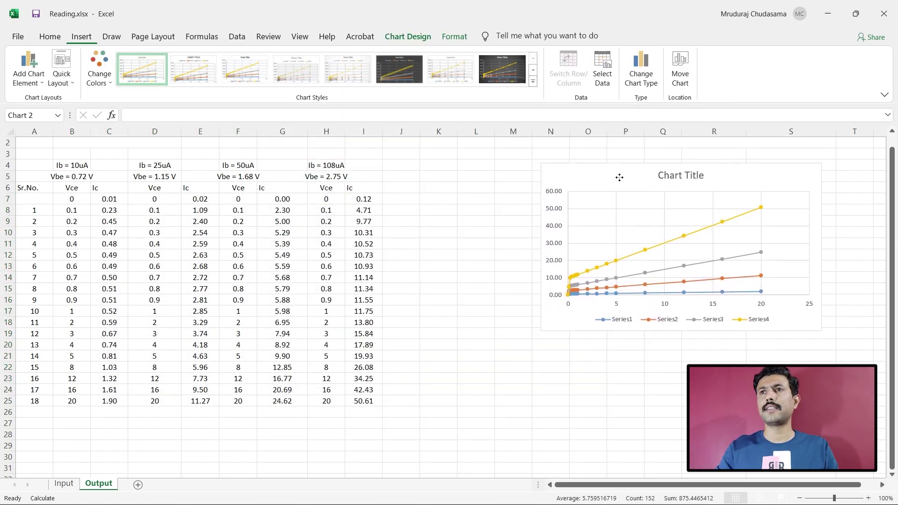
pyautogui.moveTo(541, 332); pyautogui.dragTo(427, 396)
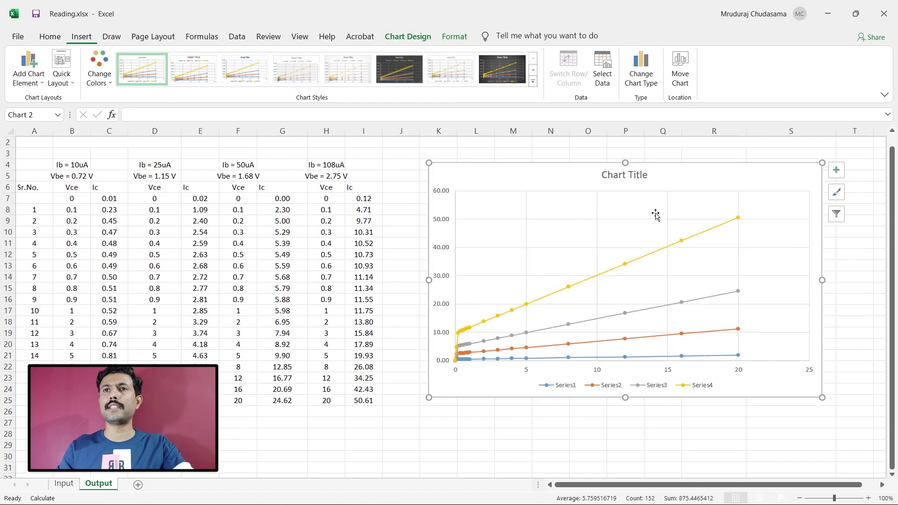
pyautogui.moveTo(571, 170); pyautogui.dragTo(572, 157)
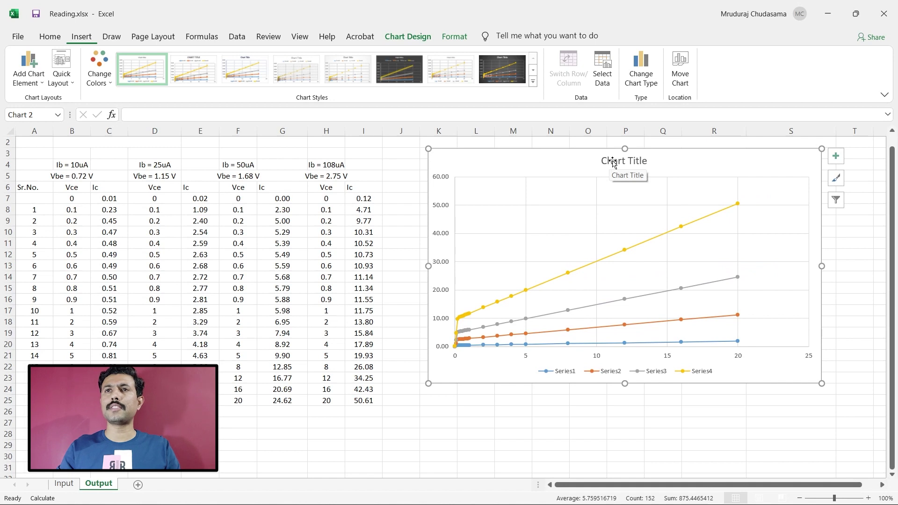
# Change the chart title to "Output Characteristics"
pyautogui.click(612, 161)
pyautogui.doubleClick(612, 161)
pyautogui.write('Output Characteristics')
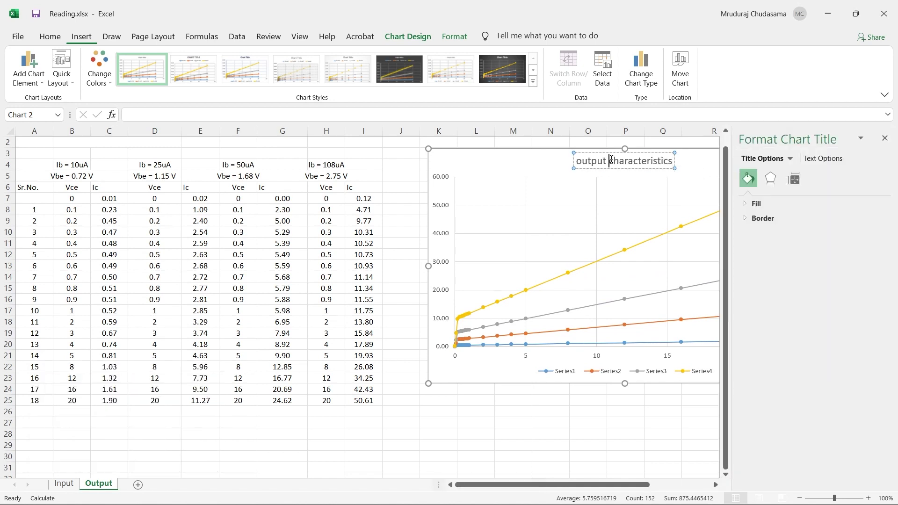
pyautogui.click(711, 167)
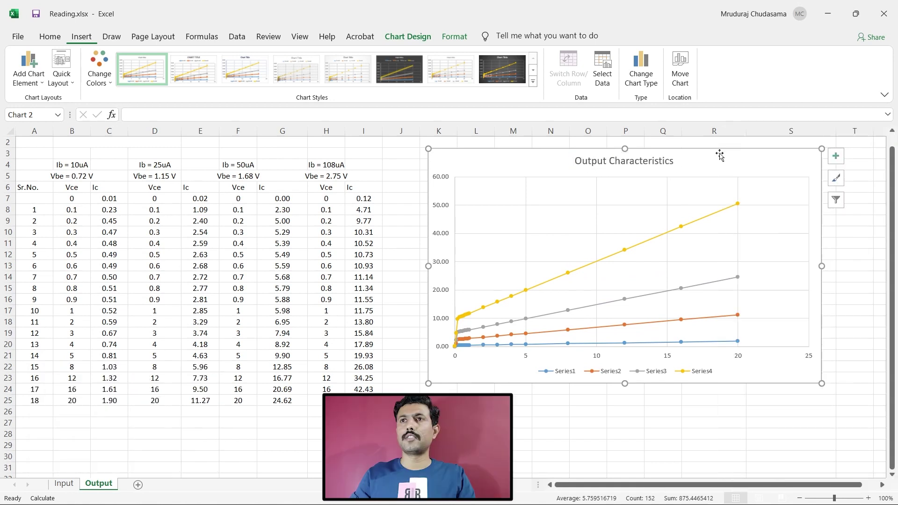
# Move the chart over the readings table and apply the light chart style with small markers and thin pale lines
pyautogui.moveTo(734, 159); pyautogui.dragTo(501, 155)
pyautogui.click(606, 173)
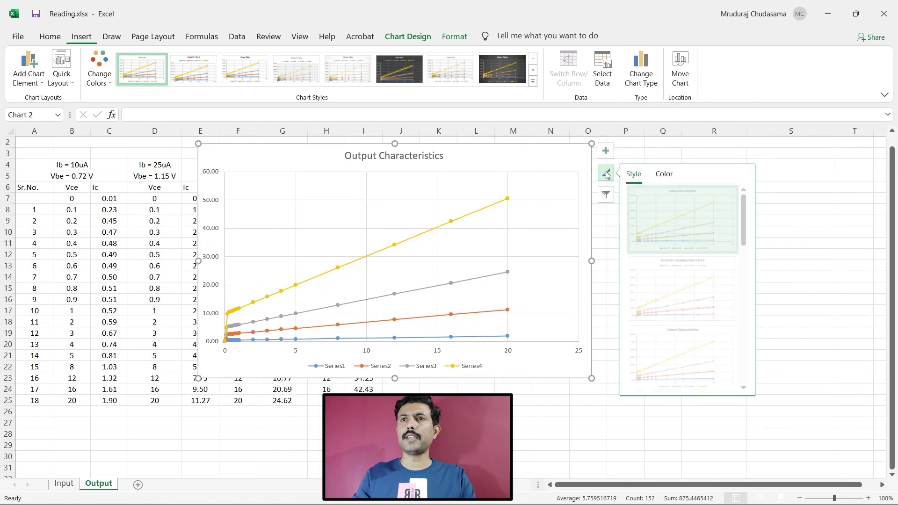
pyautogui.moveTo(741, 218); pyautogui.dragTo(739, 324)
pyautogui.click(739, 362)
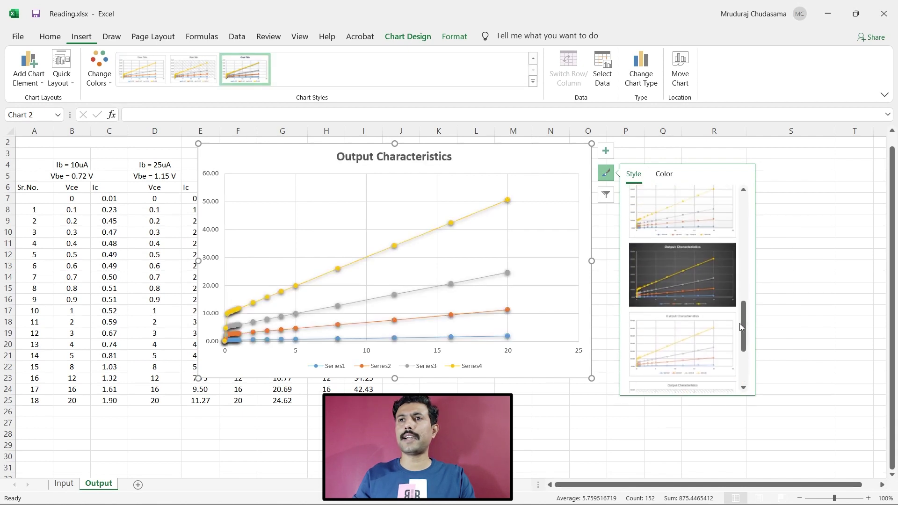
pyautogui.click(701, 280)
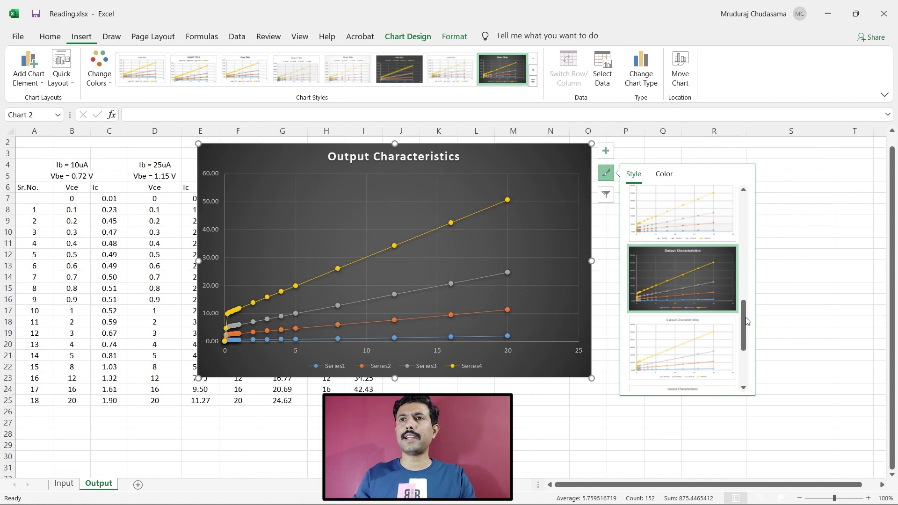
pyautogui.scroll(1, 747, 322)
pyautogui.click(709, 252)
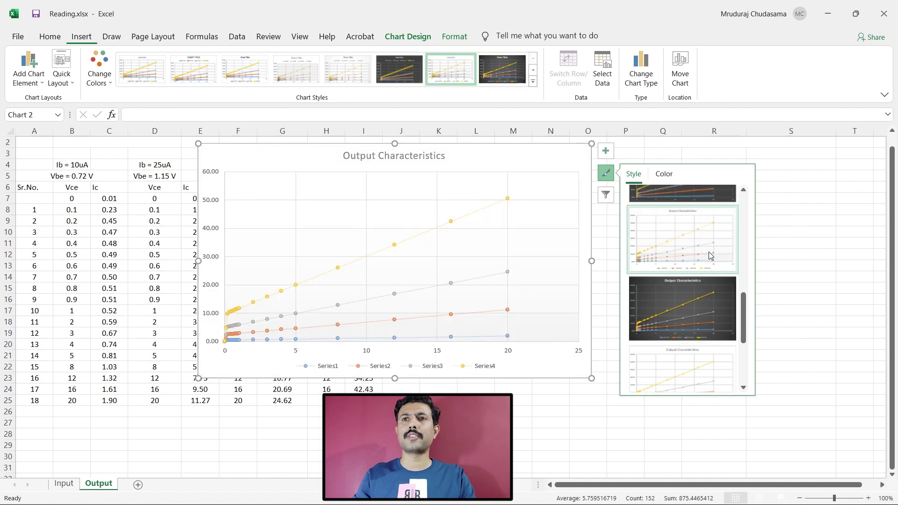
pyautogui.click(607, 174)
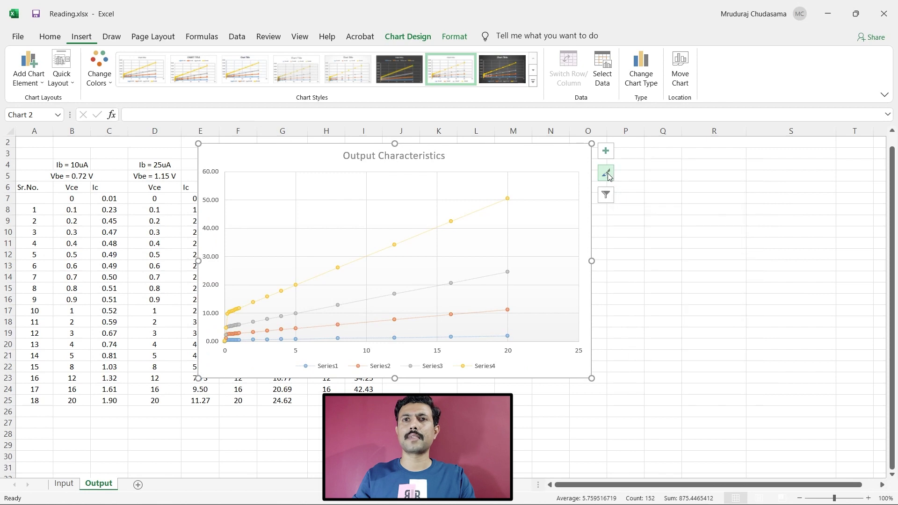
# Place the chart legend at the top, under the chart title
pyautogui.click(606, 151)
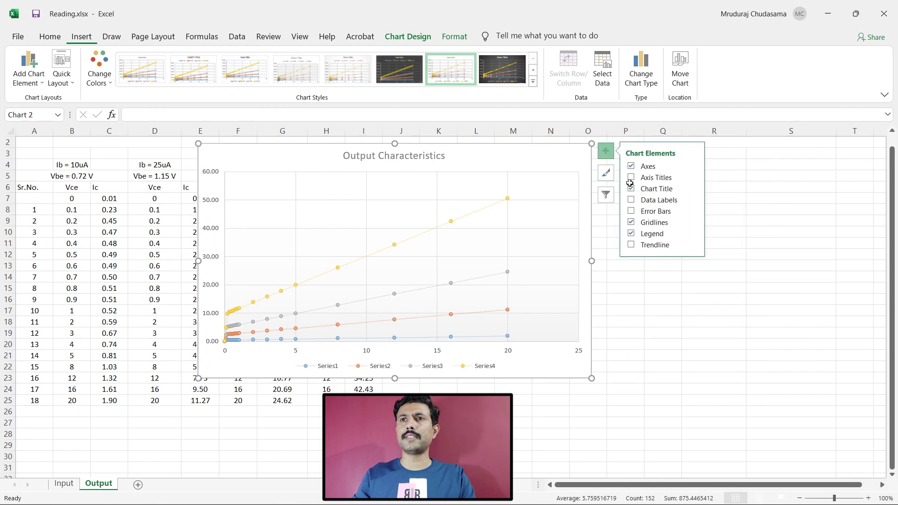
pyautogui.click(693, 235)
pyautogui.click(720, 238)
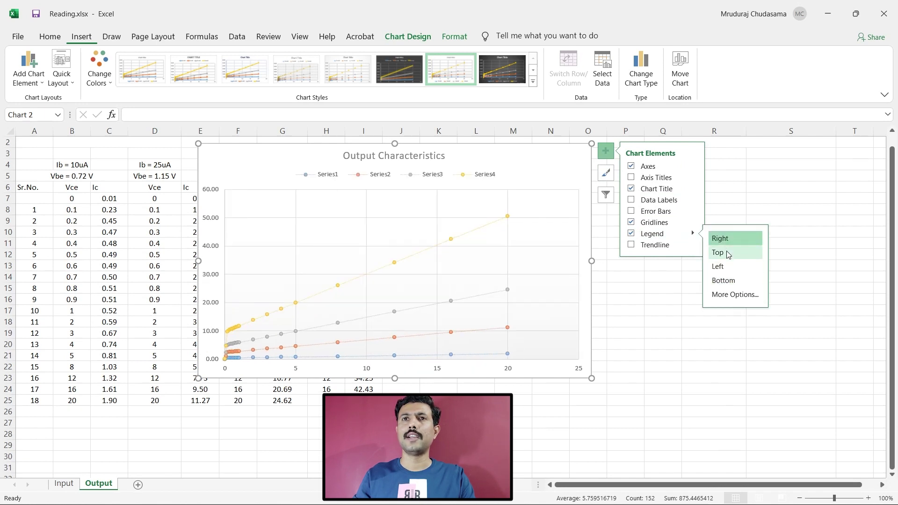
pyautogui.click(728, 254)
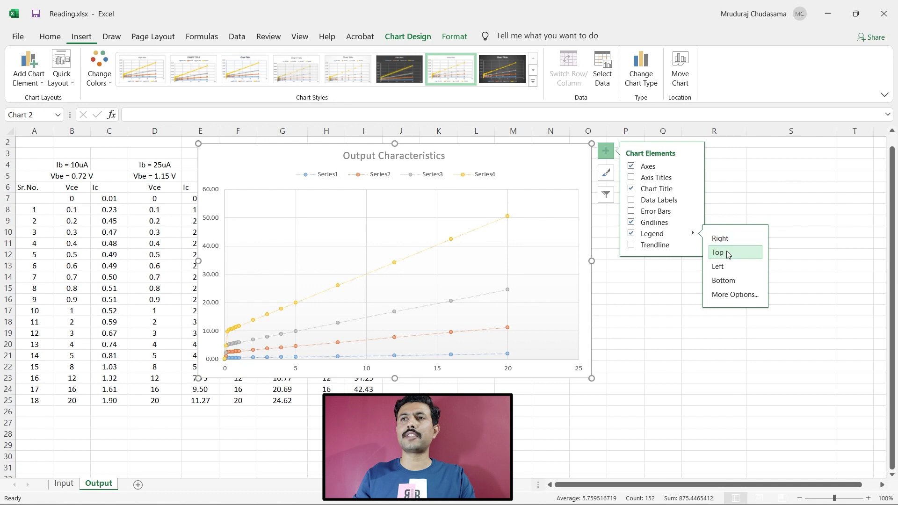
# Add axis titles to the chart and name the horizontal axis "Vce (V)"
pyautogui.click(654, 181)
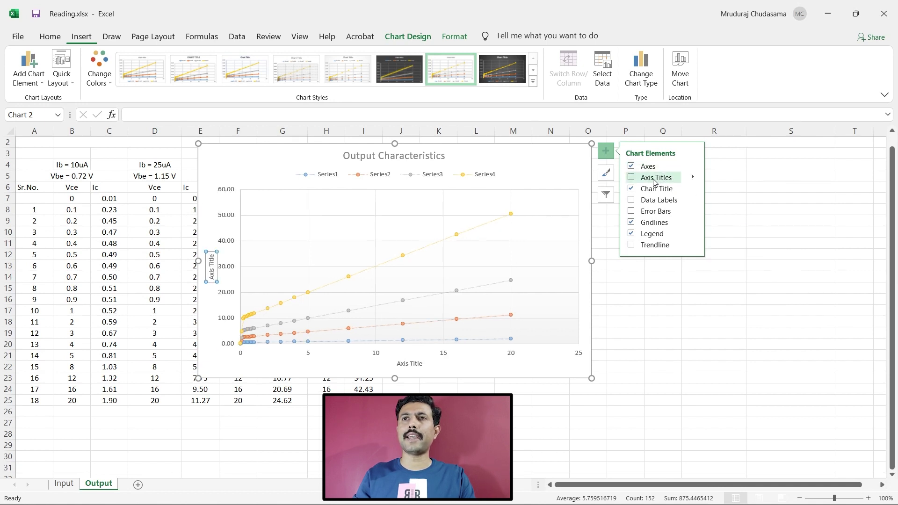
pyautogui.doubleClick(413, 364)
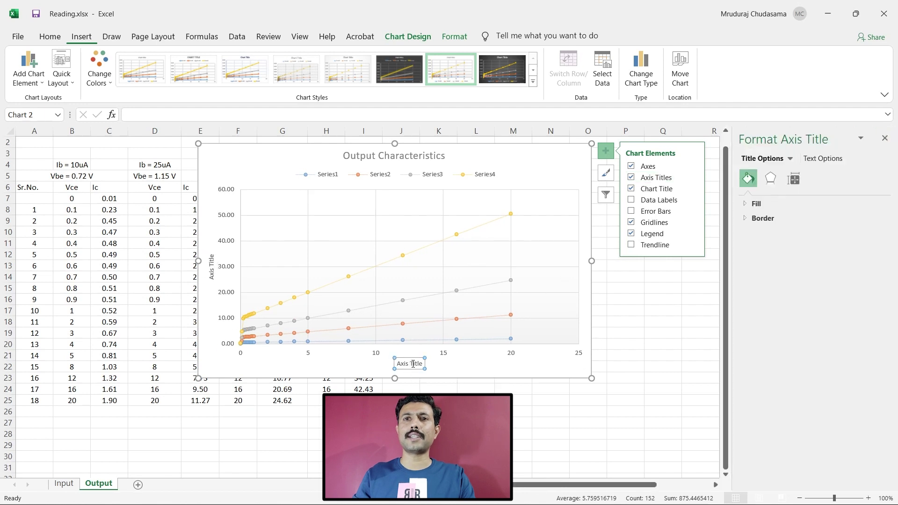
pyautogui.tripleClick(413, 365)
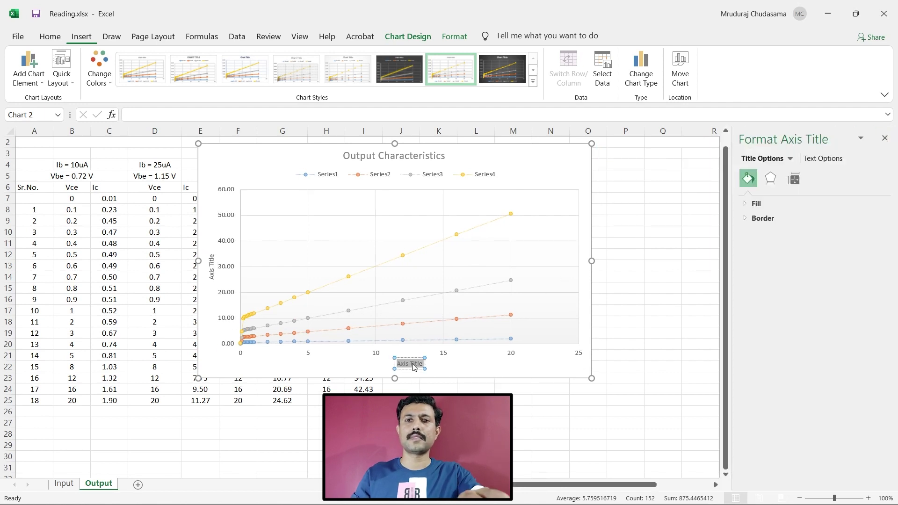
pyautogui.write('Vce')
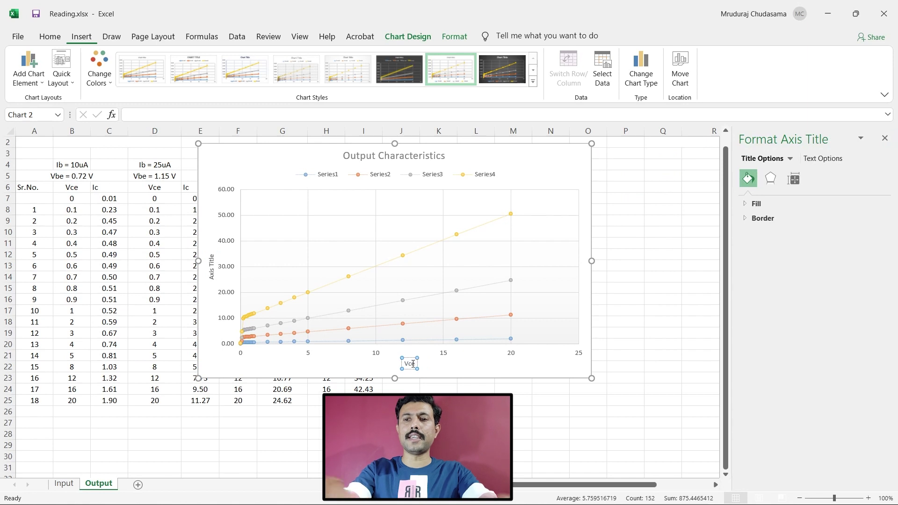
pyautogui.write(' (V)')
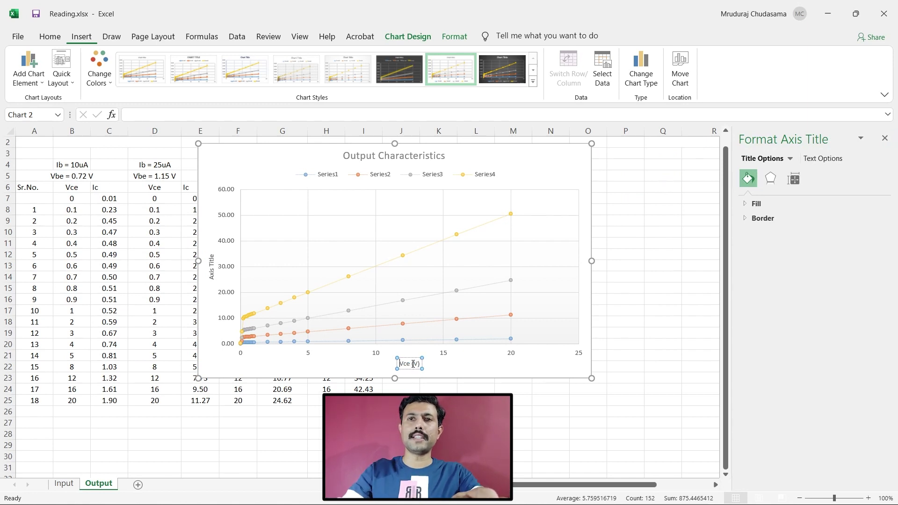
# Replace the vertical axis title with "Ic(mA)"
pyautogui.doubleClick(213, 273)
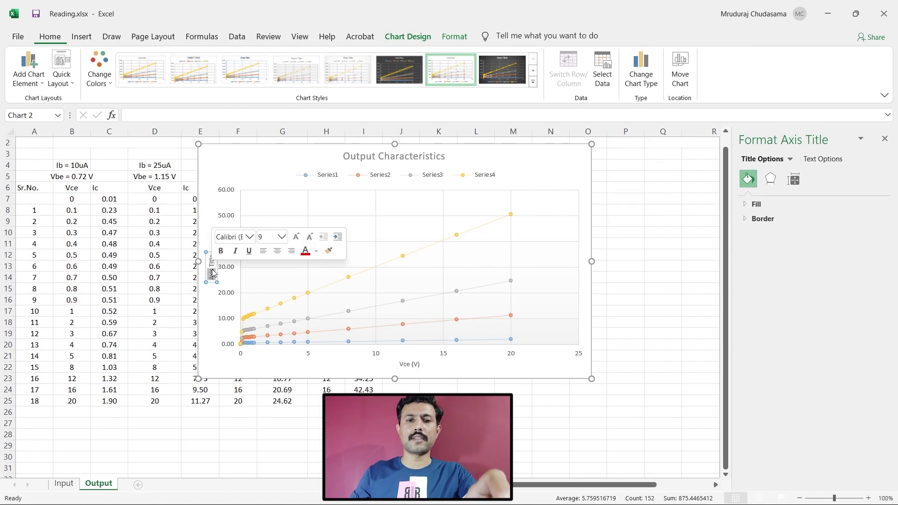
pyautogui.write('Ic')
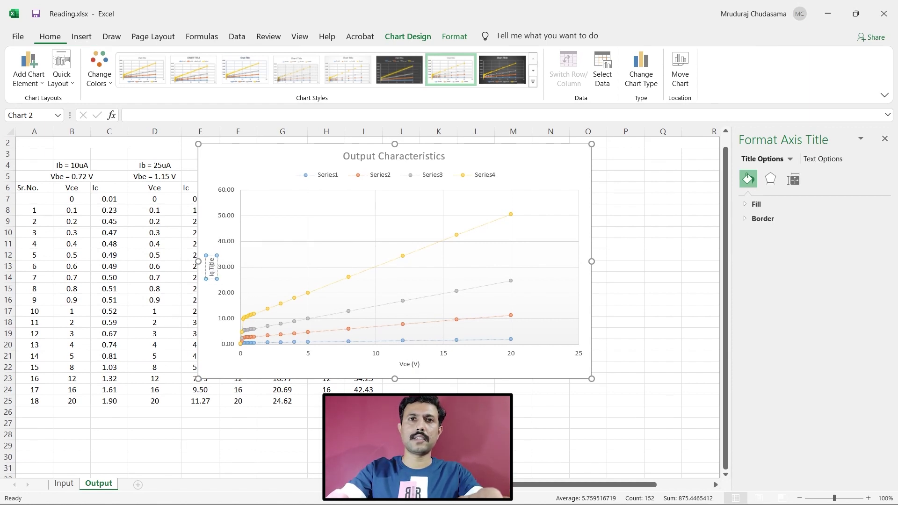
pyautogui.press('Delete')
pyautogui.press('Delete')
pyautogui.press('Delete')
pyautogui.press('Delete')
pyautogui.press('Delete')
pyautogui.press('Delete')
pyautogui.write('(mA)')
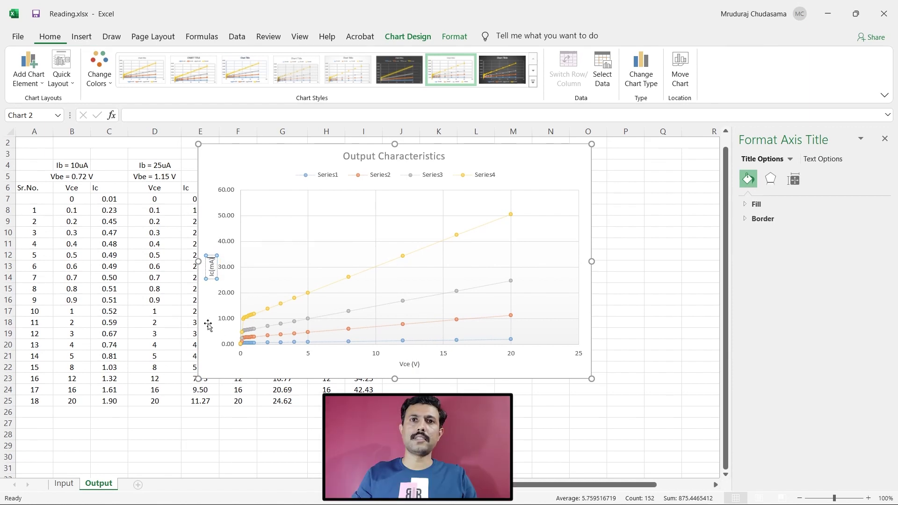
pyautogui.click(221, 363)
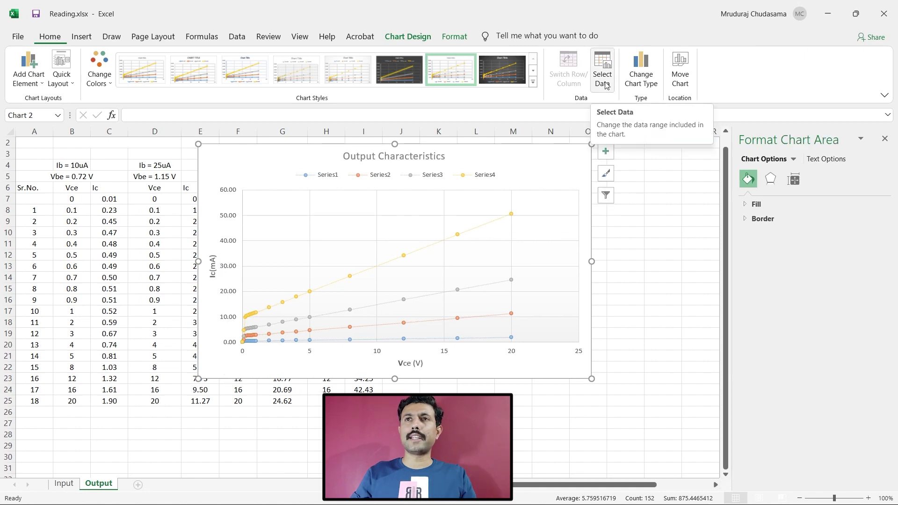
# Rename the chart's first data series, Series1, as "10uA" in the data source settings
pyautogui.click(604, 83)
pyautogui.moveTo(557, 209); pyautogui.dragTo(567, 130)
pyautogui.click(484, 229)
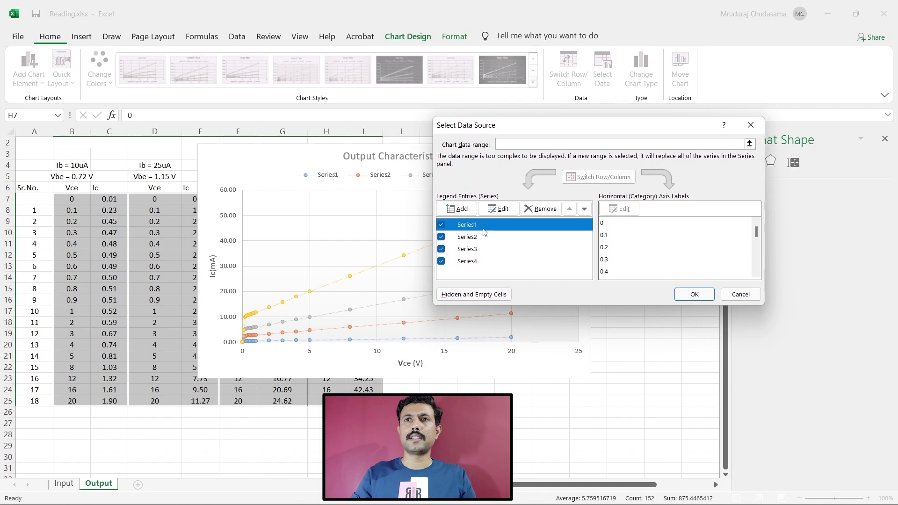
pyautogui.click(498, 208)
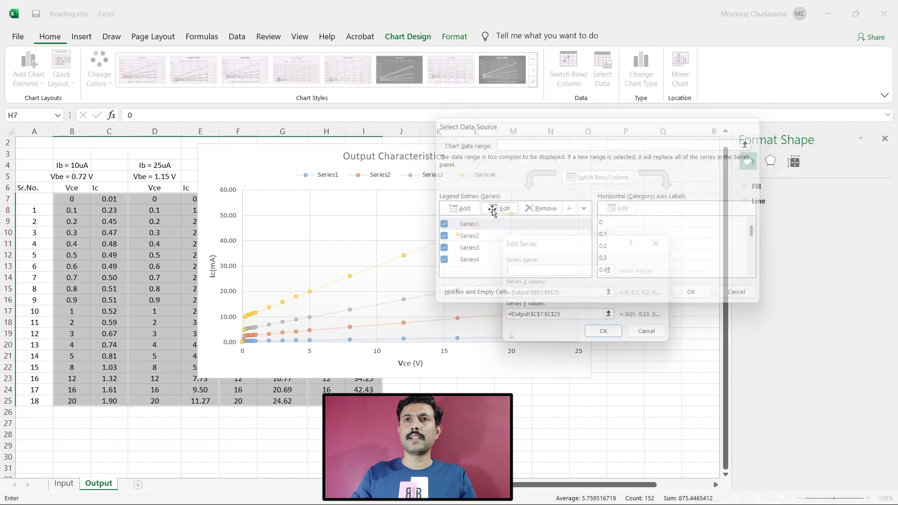
pyautogui.write('10uA')
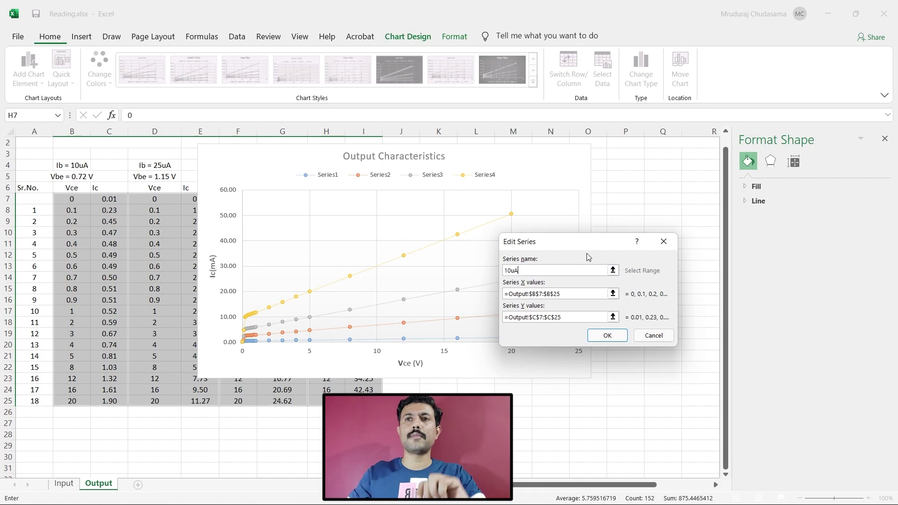
pyautogui.click(607, 335)
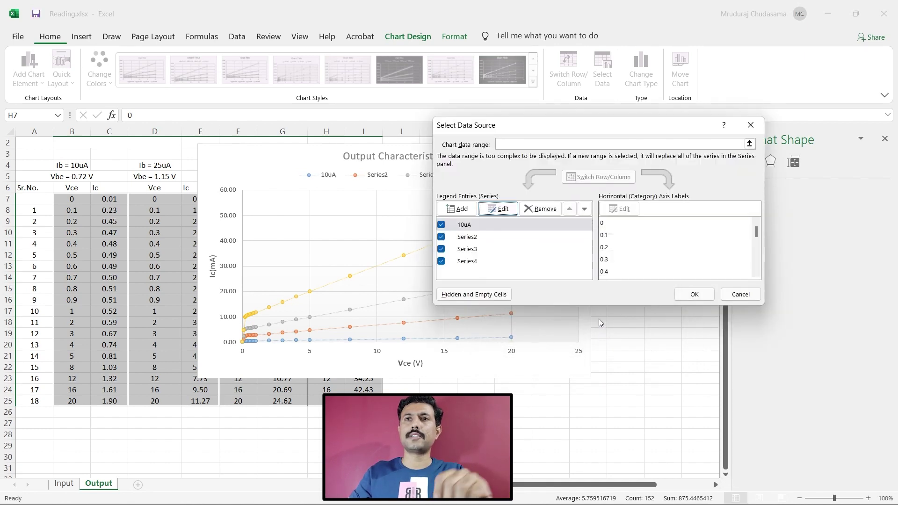
# Rename the chart's second series, Series2, as "25uA" and the third, Series3, as "50uA"
pyautogui.click(479, 240)
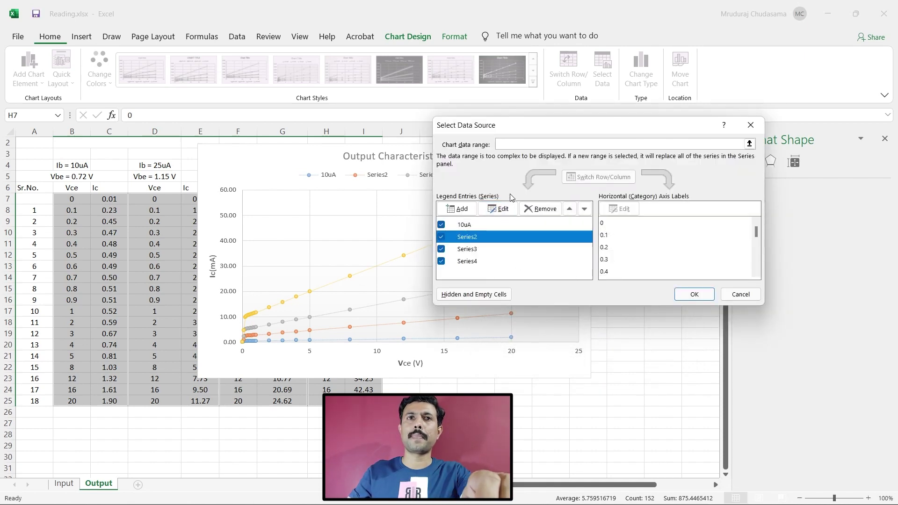
pyautogui.click(498, 208)
pyautogui.write('25uA')
pyautogui.press('Return')
pyautogui.click(478, 250)
pyautogui.click(498, 209)
pyautogui.write('50uA')
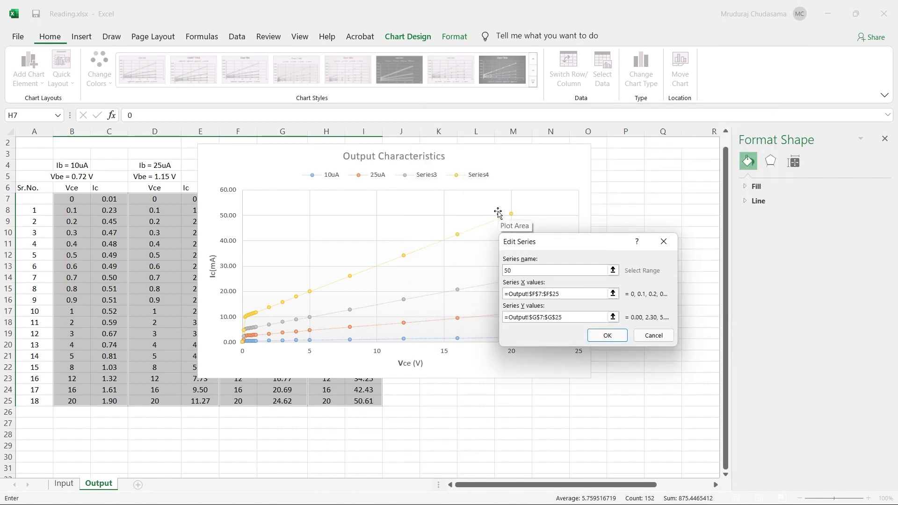
pyautogui.press('Return')
# Rename the fourth series, Series4, as "108uA" and accept the data source changes
pyautogui.click(478, 262)
pyautogui.click(498, 208)
pyautogui.write('108uA')
pyautogui.press('Return')
pyautogui.press('Return')
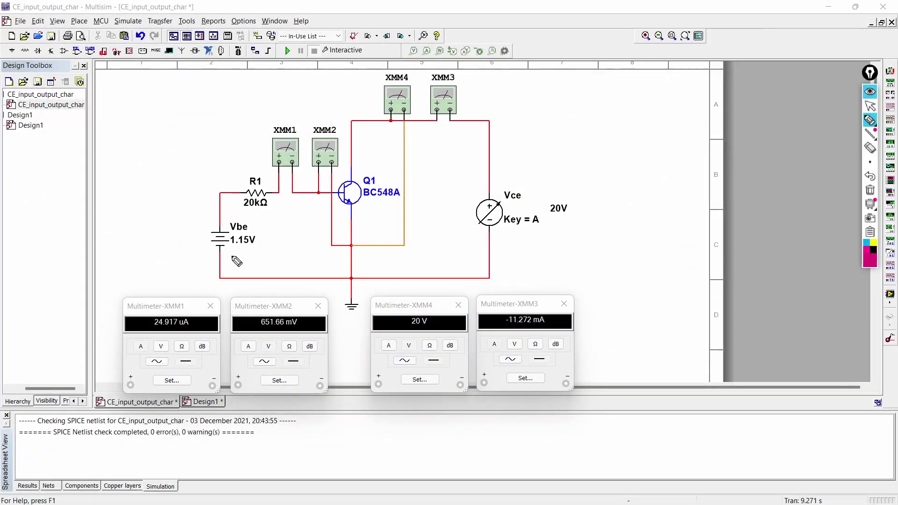
# Switch to Multisim and handwrite 0V at the emitter, 0.7V at the base, X beside the Vbe source and 10µA with an arrow by R1
pyautogui.moveTo(227, 256); pyautogui.dragTo(249, 251)
pyautogui.moveTo(325, 202)
pyautogui.mouseDown()
pyautogui.moveTo(350, 226)
pyautogui.moveTo(325, 202)
pyautogui.mouseUp()
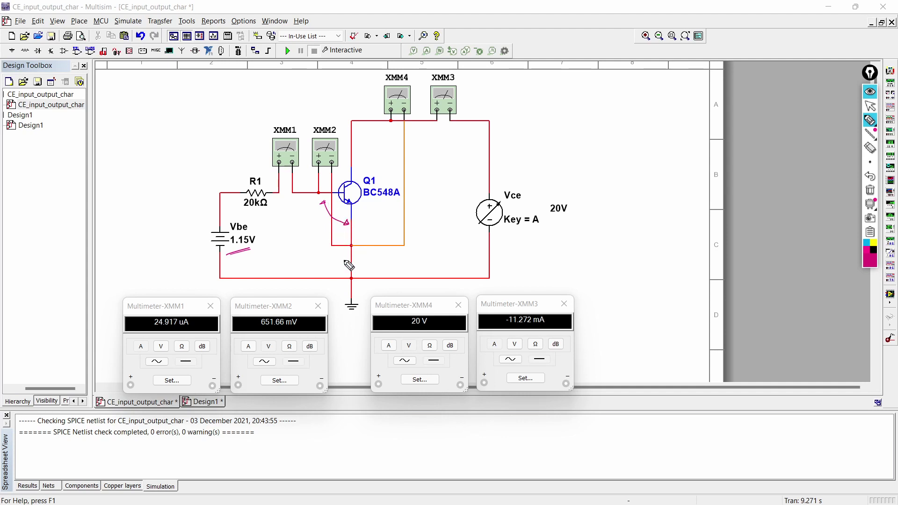
pyautogui.moveTo(366, 226); pyautogui.dragTo(374, 225)
pyautogui.moveTo(326, 191)
pyautogui.mouseDown()
pyautogui.moveTo(334, 178)
pyautogui.moveTo(348, 182)
pyautogui.moveTo(346, 172)
pyautogui.mouseUp()
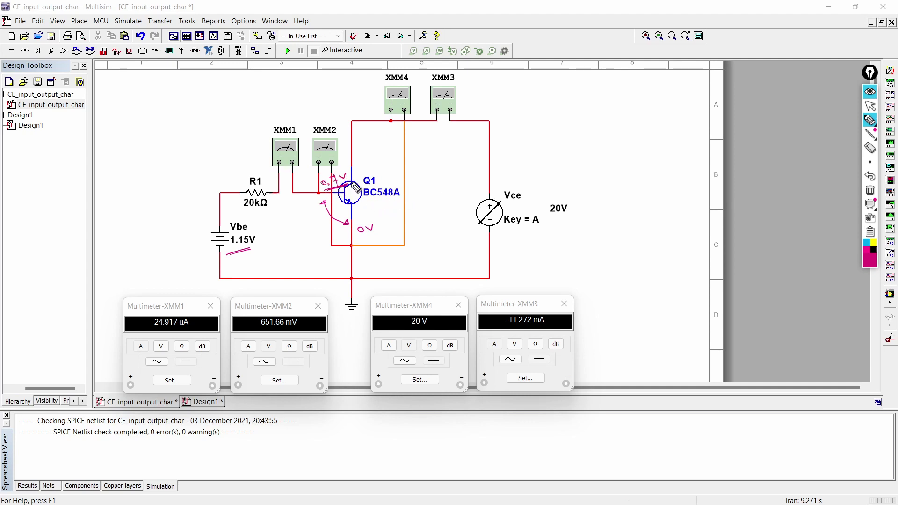
pyautogui.moveTo(344, 171); pyautogui.dragTo(332, 188)
pyautogui.moveTo(308, 199)
pyautogui.mouseDown()
pyautogui.moveTo(311, 207)
pyautogui.moveTo(323, 196)
pyautogui.mouseUp()
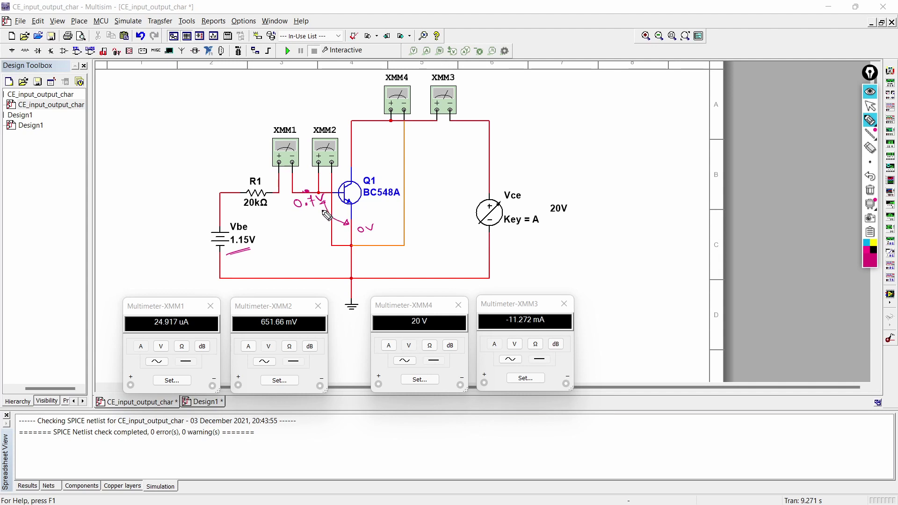
pyautogui.moveTo(228, 257); pyautogui.dragTo(258, 248)
pyautogui.moveTo(209, 184)
pyautogui.mouseDown()
pyautogui.moveTo(234, 184)
pyautogui.moveTo(219, 174)
pyautogui.moveTo(249, 169)
pyautogui.mouseUp()
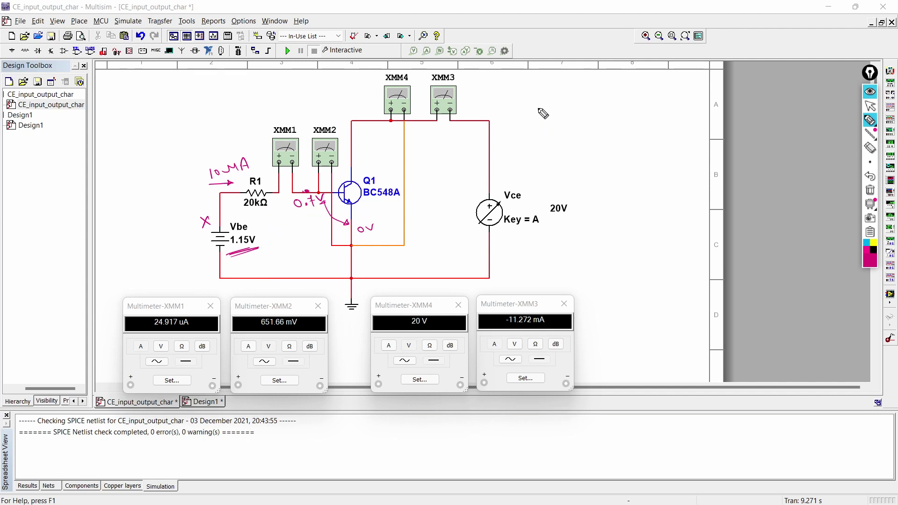
# Handwrite the base current formula I = V/R = (X − 0.7)/20kΩ beside the circuit, marking both ends of R1 and circling I
pyautogui.moveTo(532, 107)
pyautogui.mouseDown()
pyautogui.moveTo(548, 105)
pyautogui.moveTo(539, 115)
pyautogui.mouseUp()
pyautogui.moveTo(532, 116); pyautogui.dragTo(565, 108)
pyautogui.moveTo(557, 113)
pyautogui.mouseDown()
pyautogui.moveTo(592, 112)
pyautogui.moveTo(581, 129)
pyautogui.mouseUp()
pyautogui.moveTo(581, 121)
pyautogui.mouseDown()
pyautogui.moveTo(588, 129)
pyautogui.moveTo(608, 112)
pyautogui.mouseUp()
pyautogui.moveTo(236, 194); pyautogui.dragTo(237, 210)
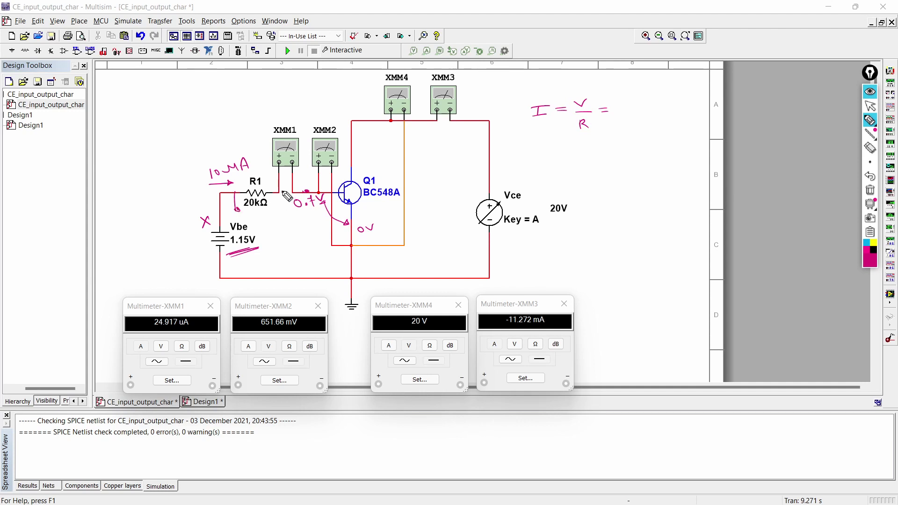
pyautogui.moveTo(281, 189)
pyautogui.mouseDown()
pyautogui.moveTo(282, 207)
pyautogui.moveTo(298, 214)
pyautogui.mouseUp()
pyautogui.moveTo(626, 95)
pyautogui.mouseDown()
pyautogui.moveTo(634, 104)
pyautogui.moveTo(627, 104)
pyautogui.moveTo(658, 94)
pyautogui.moveTo(683, 109)
pyautogui.mouseUp()
pyautogui.click(665, 103)
pyautogui.moveTo(247, 216); pyautogui.dragTo(272, 210)
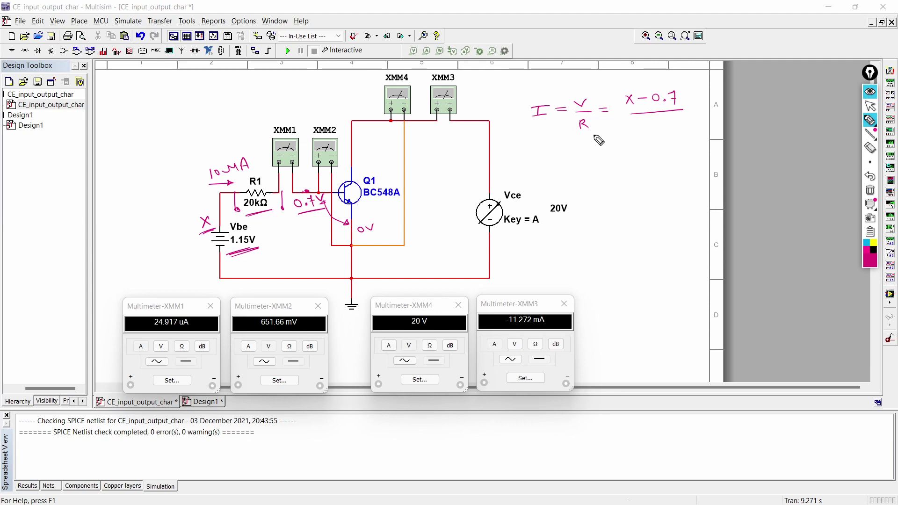
pyautogui.moveTo(642, 122); pyautogui.dragTo(697, 121)
pyautogui.moveTo(554, 99); pyautogui.dragTo(559, 112)
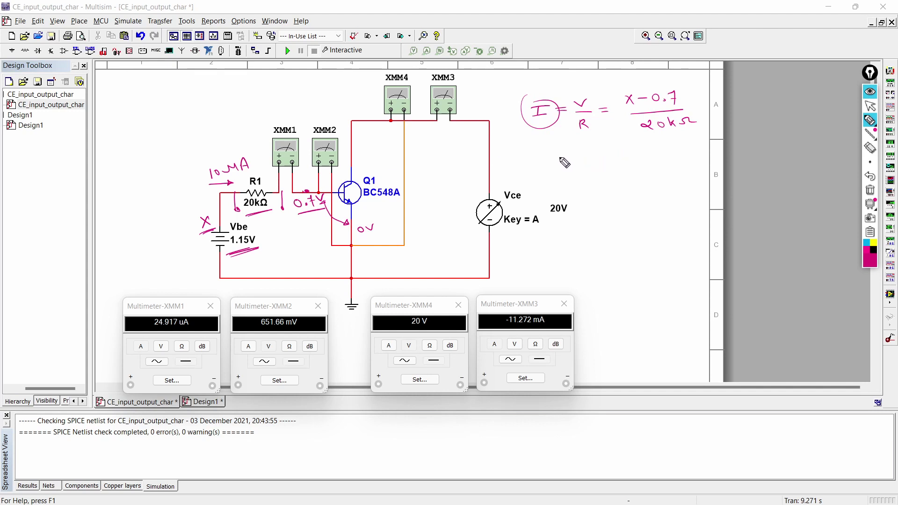
# Write the rearranged formula X = (10µA × 20kΩ) + 0.7 below the first, with an underlined blank result line "X = V"
pyautogui.moveTo(560, 159); pyautogui.dragTo(622, 163)
pyautogui.moveTo(622, 153)
pyautogui.mouseDown()
pyautogui.moveTo(613, 164)
pyautogui.moveTo(683, 152)
pyautogui.moveTo(670, 166)
pyautogui.mouseUp()
pyautogui.moveTo(558, 149)
pyautogui.mouseDown()
pyautogui.moveTo(559, 166)
pyautogui.moveTo(528, 171)
pyautogui.mouseUp()
pyautogui.moveTo(528, 159)
pyautogui.mouseDown()
pyautogui.moveTo(516, 171)
pyautogui.moveTo(551, 161)
pyautogui.mouseUp()
pyautogui.moveTo(541, 169); pyautogui.dragTo(553, 167)
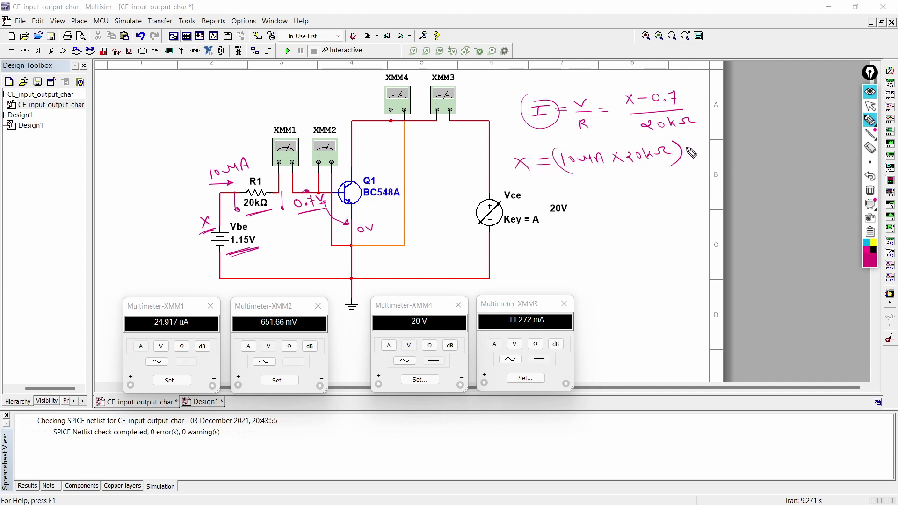
pyautogui.moveTo(686, 154); pyautogui.dragTo(697, 153)
pyautogui.moveTo(692, 148)
pyautogui.mouseDown()
pyautogui.moveTo(692, 161)
pyautogui.moveTo(703, 151)
pyautogui.moveTo(720, 157)
pyautogui.mouseUp()
pyautogui.click(711, 155)
pyautogui.moveTo(590, 187)
pyautogui.mouseDown()
pyautogui.moveTo(600, 197)
pyautogui.moveTo(591, 199)
pyautogui.moveTo(617, 193)
pyautogui.mouseUp()
pyautogui.moveTo(594, 203)
pyautogui.mouseDown()
pyautogui.moveTo(704, 197)
pyautogui.moveTo(710, 179)
pyautogui.mouseUp()
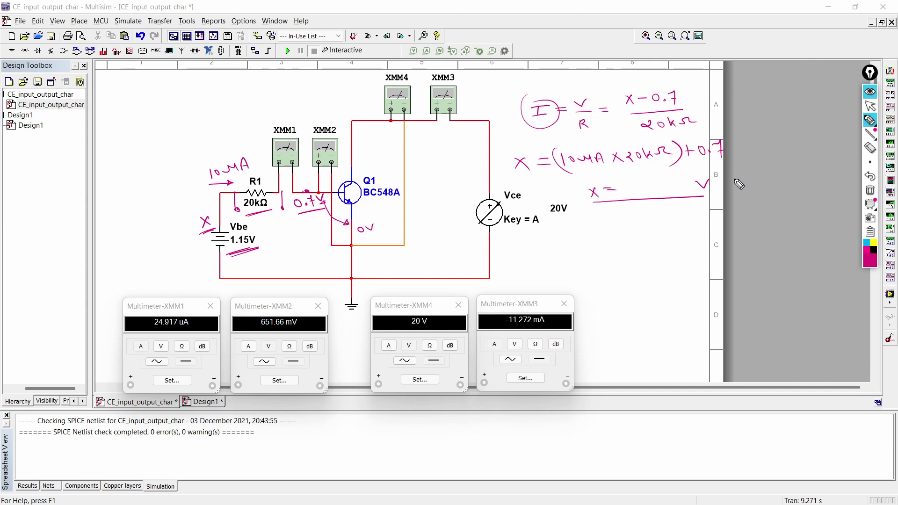
# Circle the Vbe source and the 0.7V base label on the schematic, and mark the X in the result line
pyautogui.moveTo(242, 217); pyautogui.dragTo(178, 242)
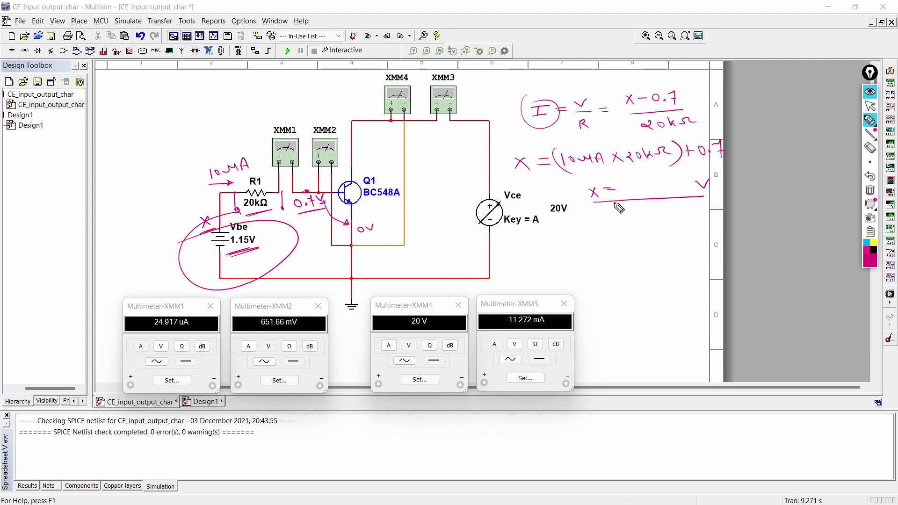
pyautogui.moveTo(593, 188); pyautogui.dragTo(595, 202)
pyautogui.moveTo(321, 183)
pyautogui.mouseDown()
pyautogui.moveTo(325, 237)
pyautogui.moveTo(338, 200)
pyautogui.mouseUp()
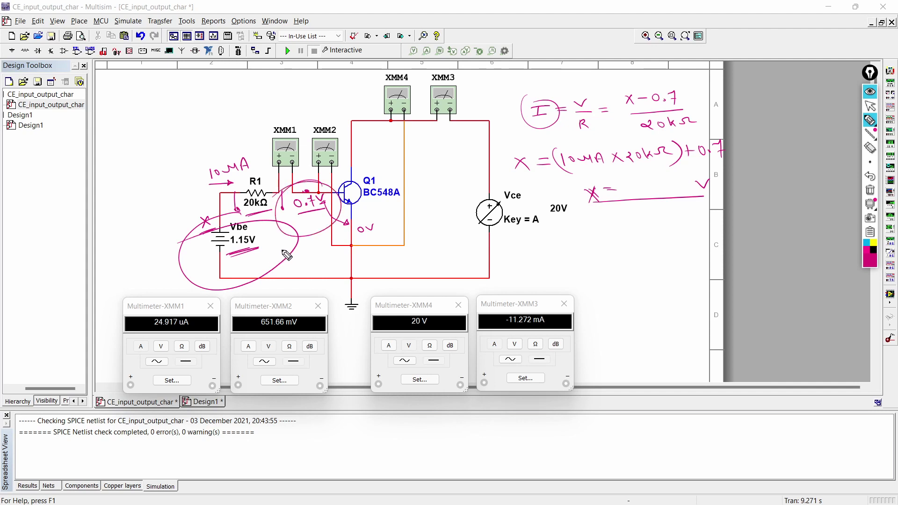